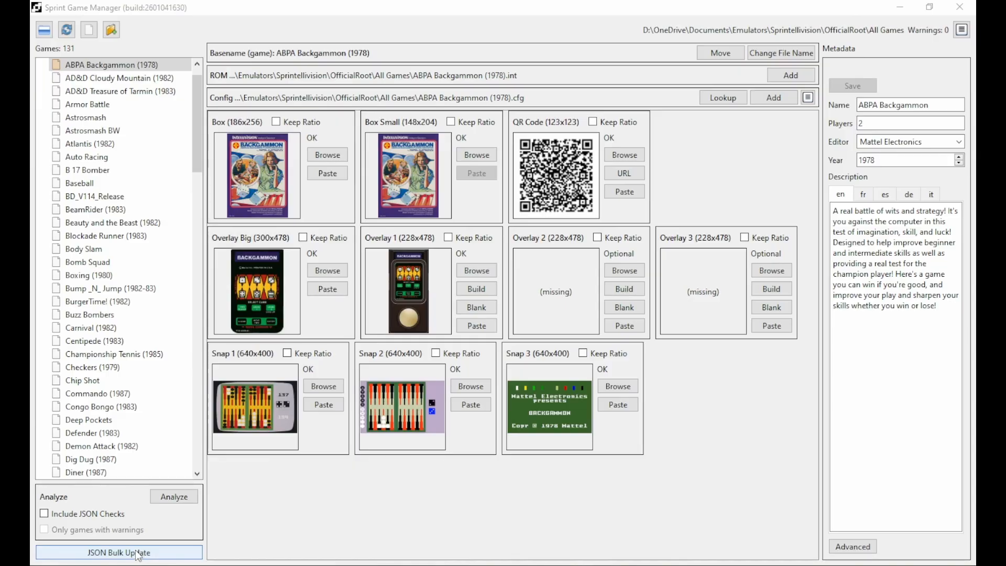
# Open the JSON Bulk Updater and drag its window wider and taller.
pyautogui.click(138, 555)
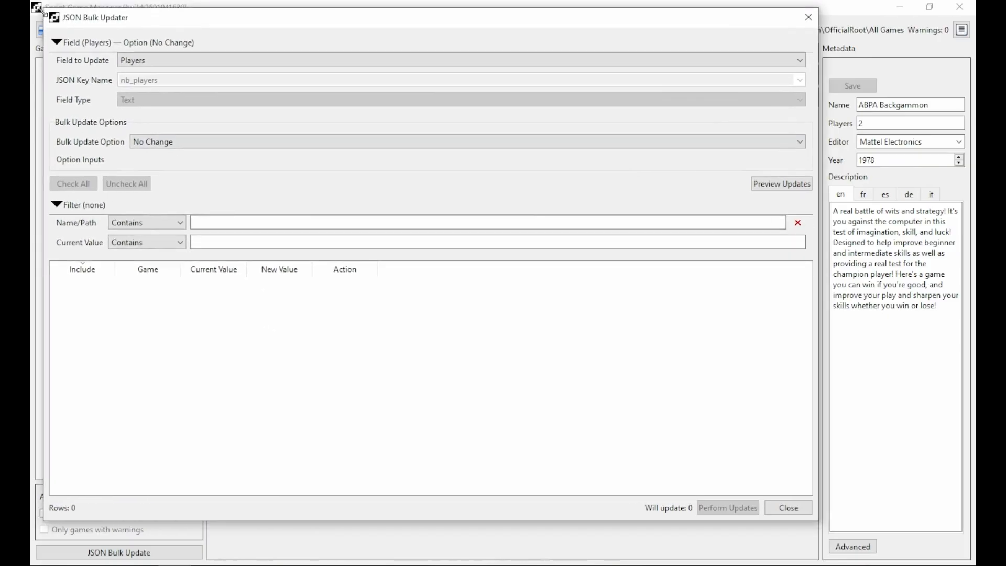
pyautogui.moveTo(819, 40); pyautogui.dragTo(964, 39)
pyautogui.moveTo(554, 521); pyautogui.dragTo(516, 551)
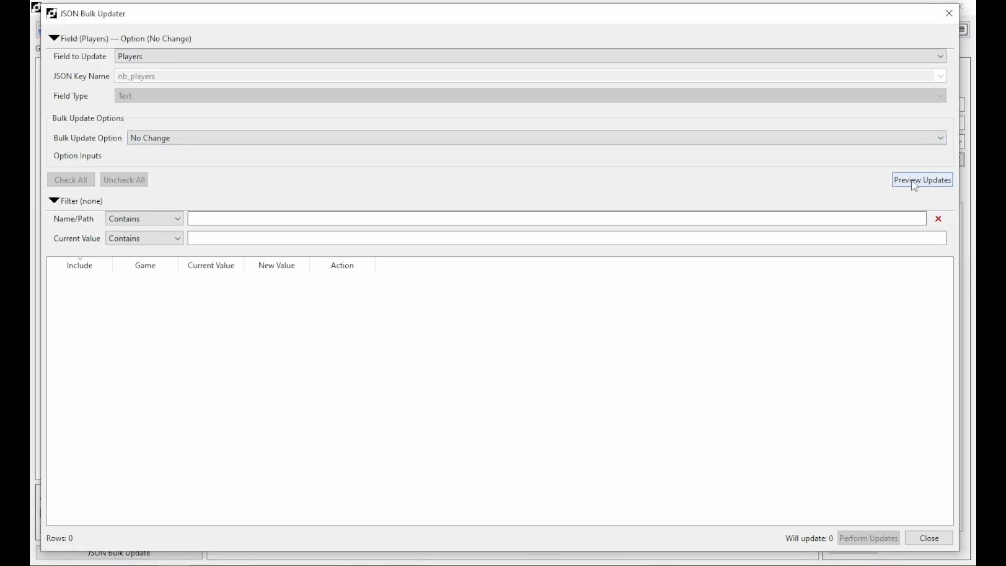
# Preview all 131 games' current Players values with the Field section collapsed.
pyautogui.click(923, 185)
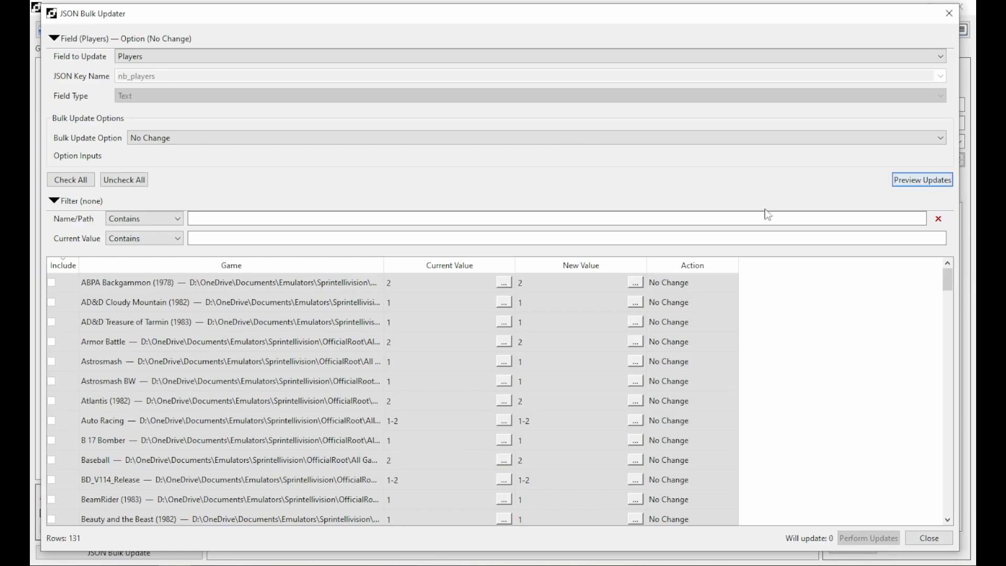
pyautogui.click(54, 38)
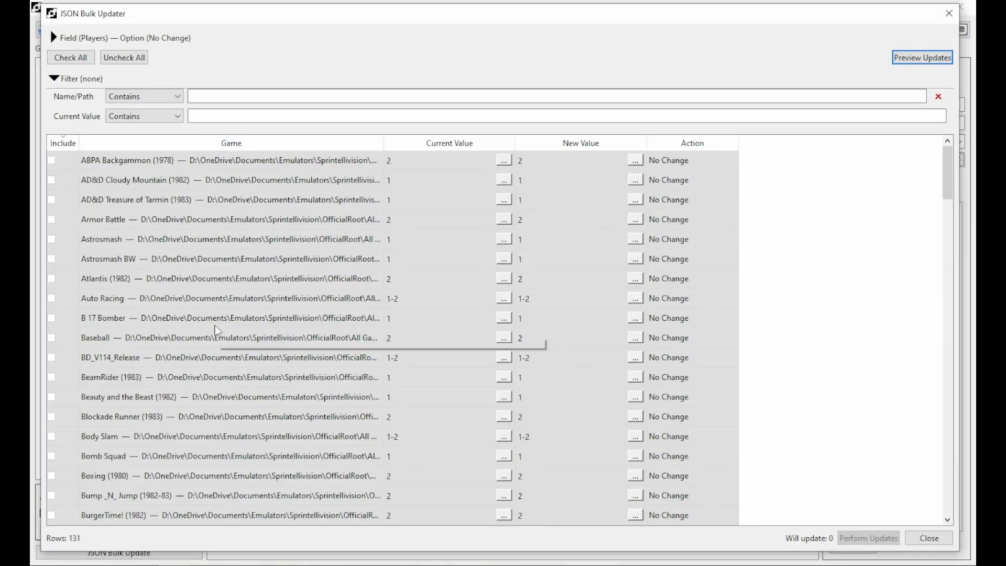
pyautogui.scroll(-1, 213, 315)
pyautogui.scroll(-5, 214, 314)
pyautogui.scroll(6, 214, 314)
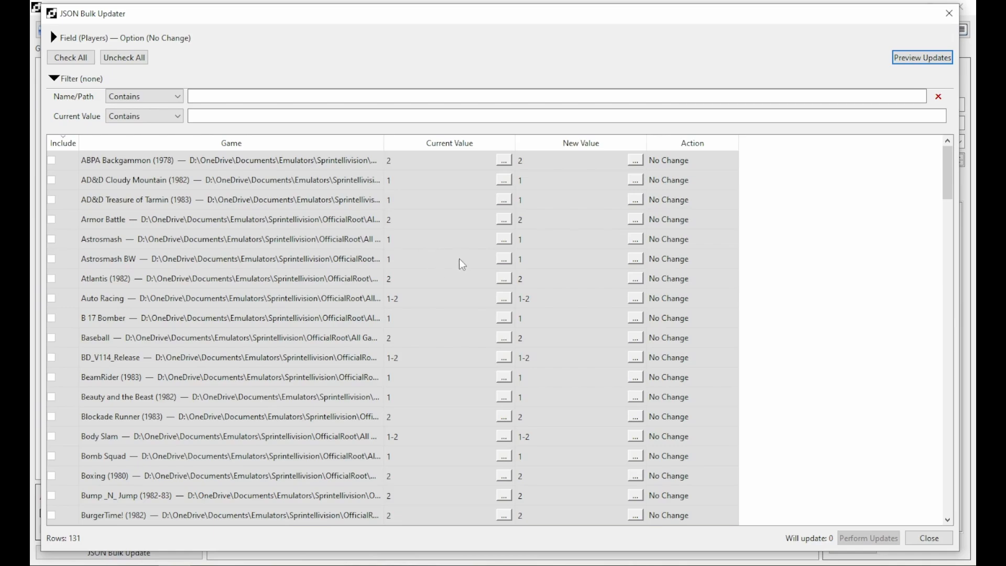
# Sort the rows by current Players value, then expand the Field section again.
pyautogui.click(444, 146)
pyautogui.scroll(-15, 460, 240)
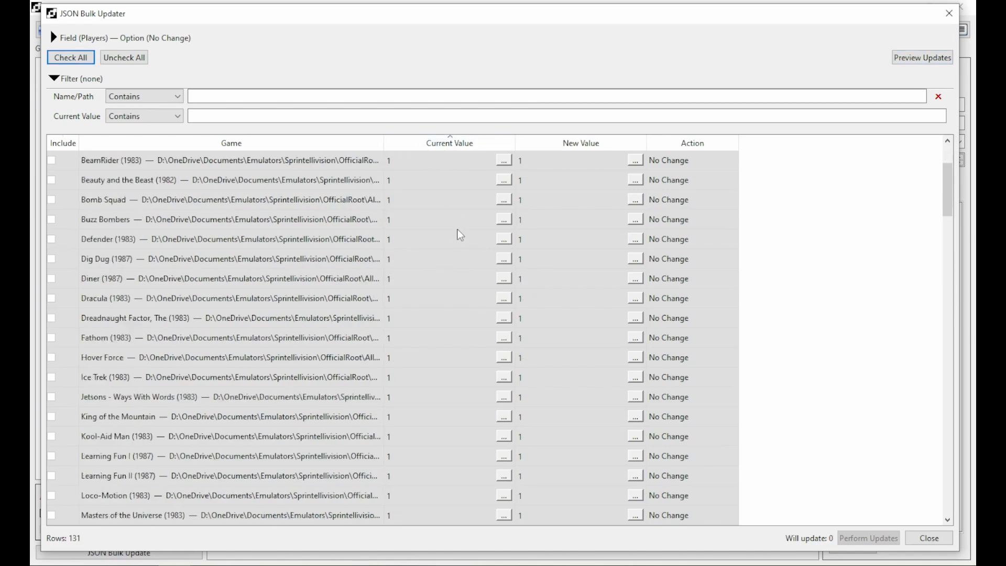
pyautogui.scroll(-20, 459, 240)
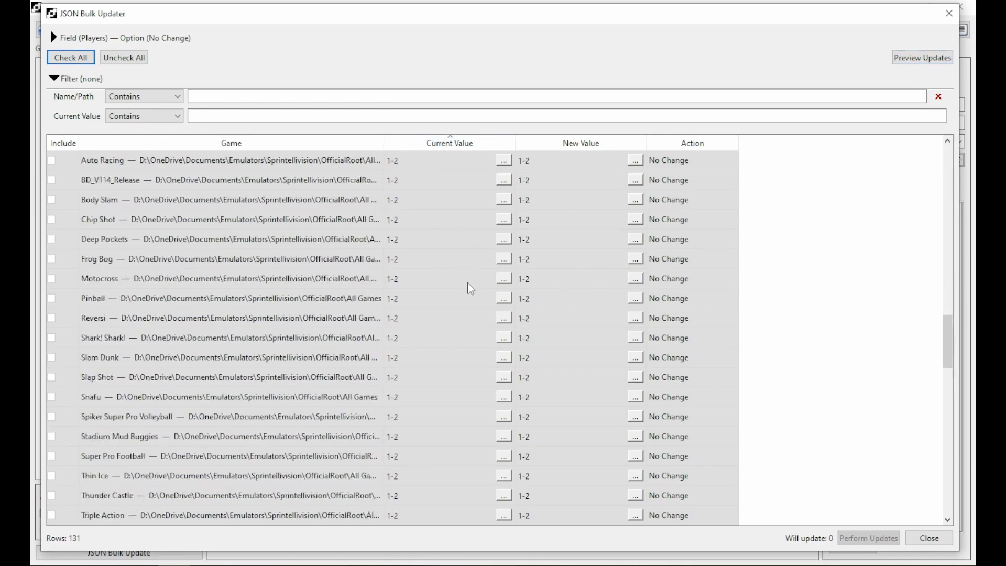
pyautogui.scroll(20, 469, 304)
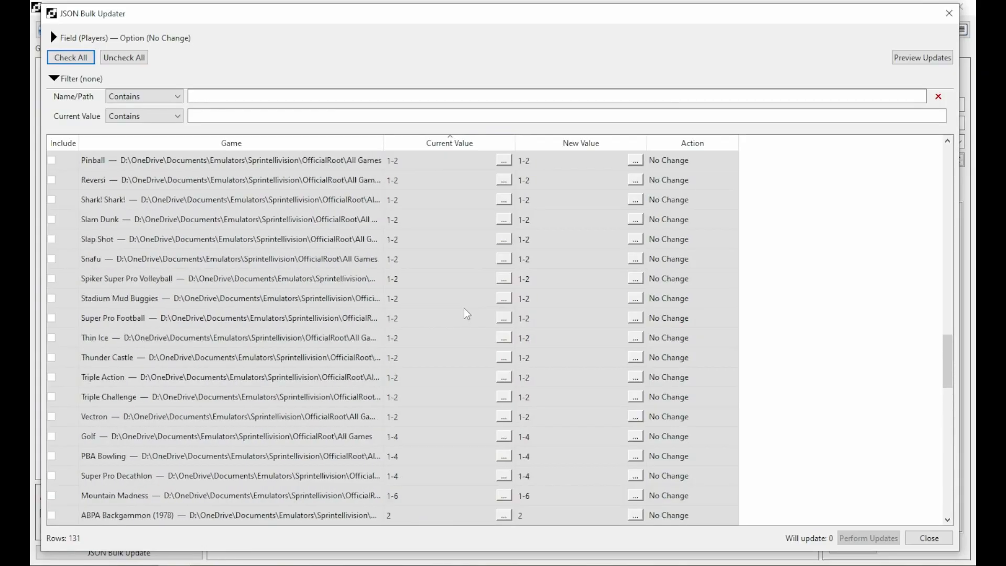
pyautogui.scroll(6, 458, 311)
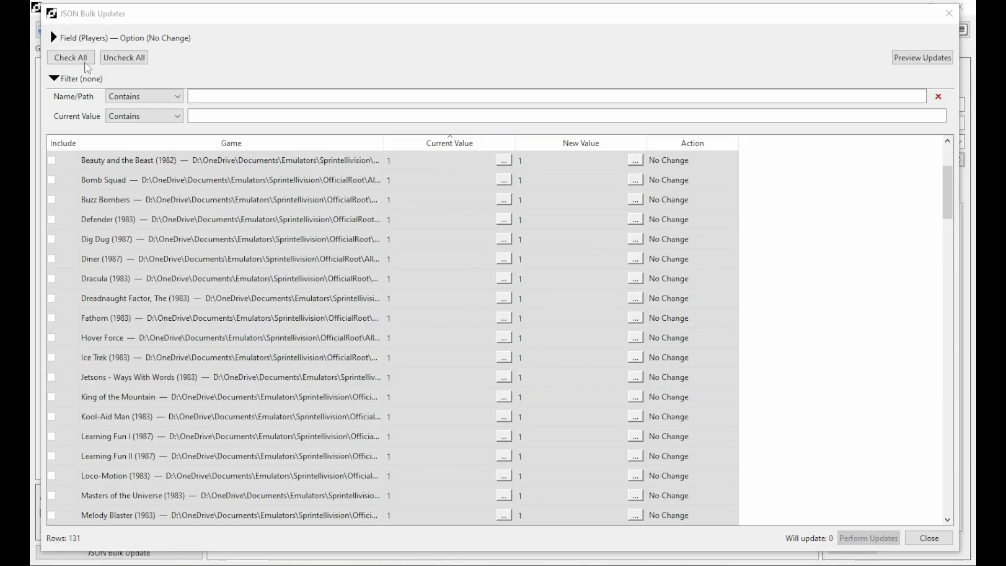
pyautogui.click(53, 34)
pyautogui.click(53, 38)
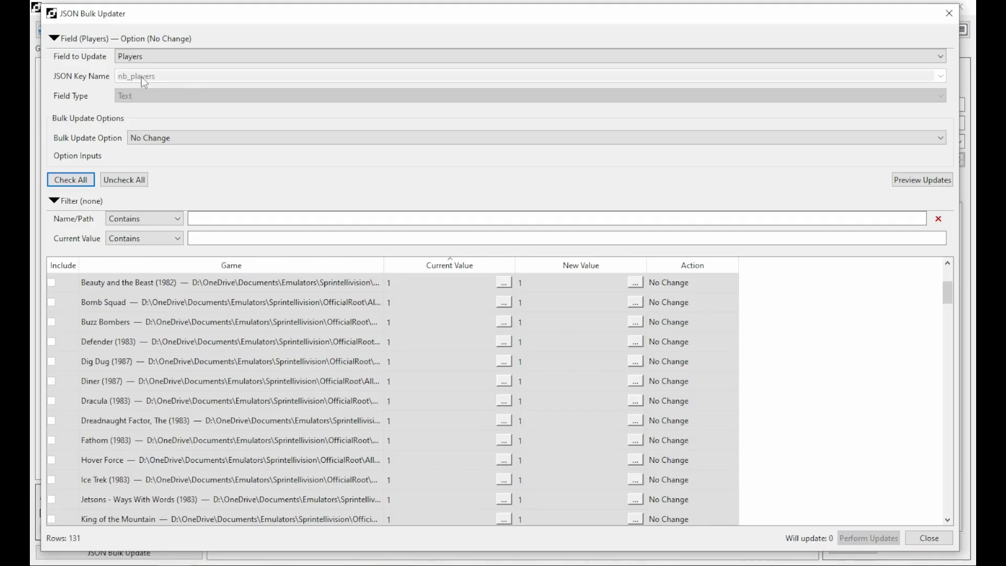
# Switch the field to Editor and preview all 131 games' current editors.
pyautogui.click(181, 56)
pyautogui.click(169, 83)
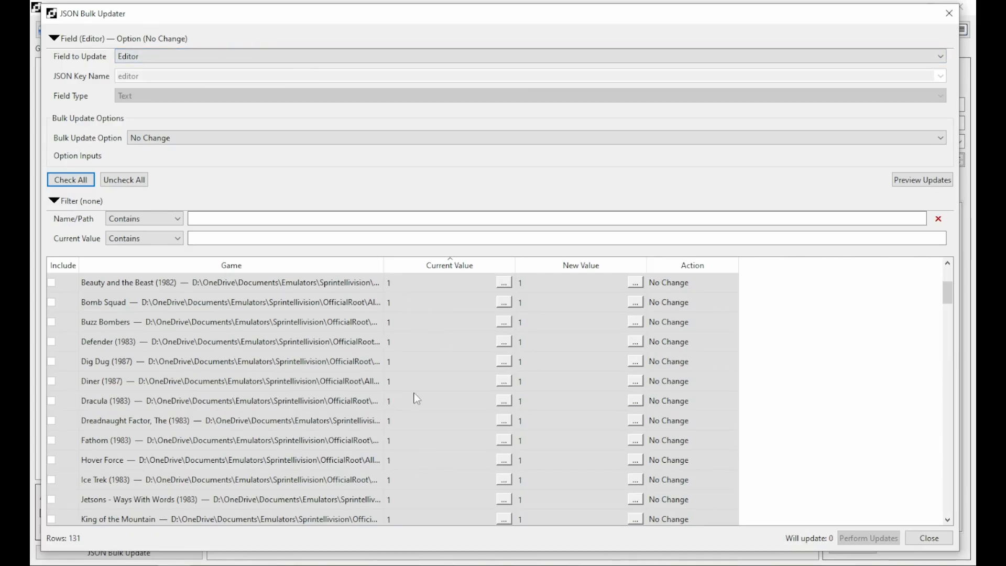
pyautogui.click(925, 180)
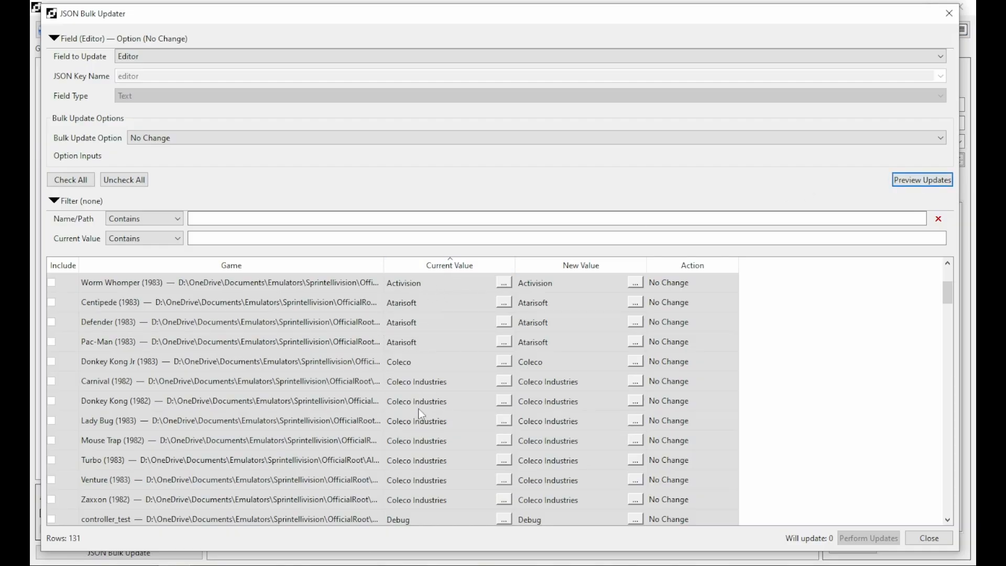
pyautogui.scroll(2, 420, 410)
pyautogui.scroll(1, 420, 410)
pyautogui.scroll(-10, 432, 388)
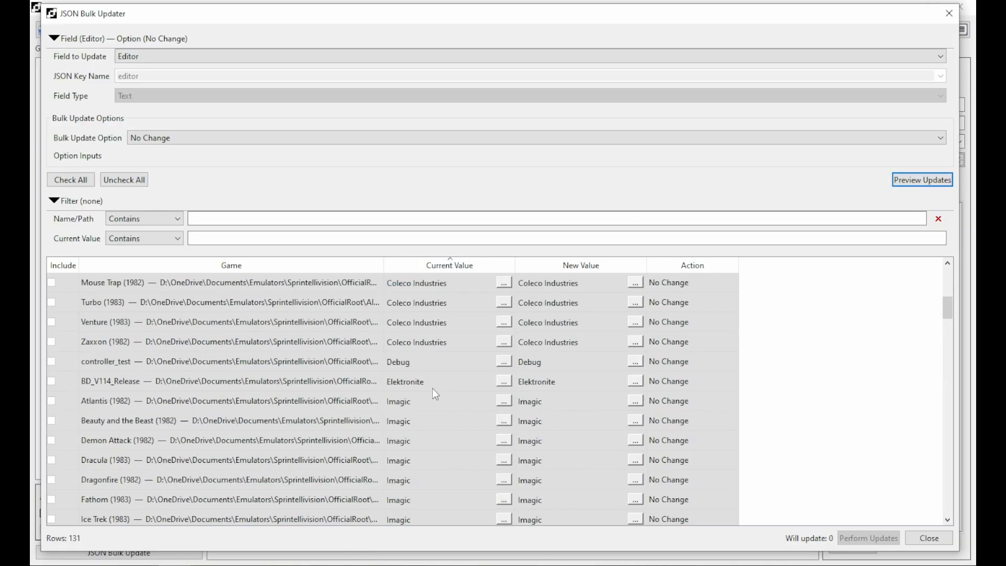
pyautogui.scroll(10, 431, 401)
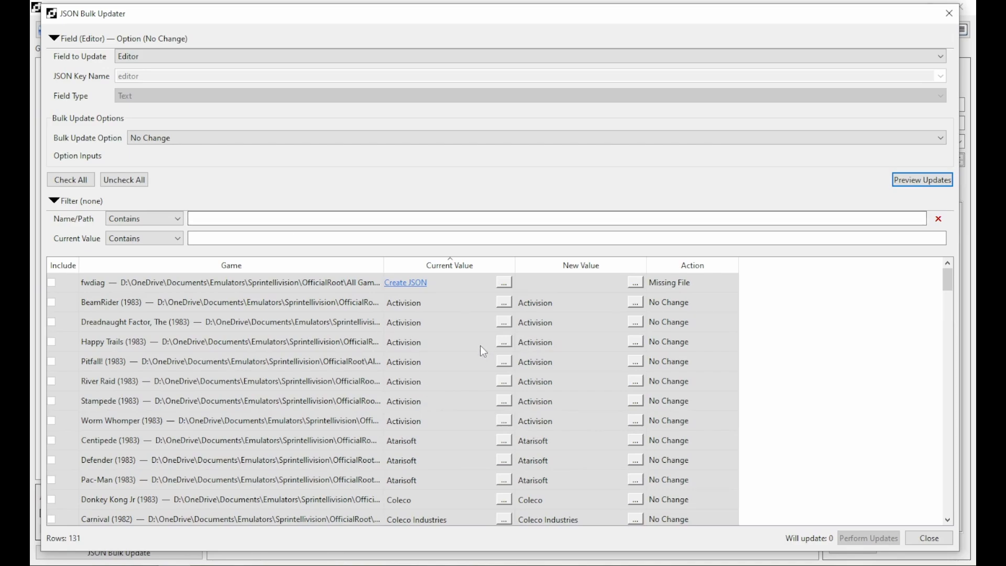
# Sort the Editor rows by Current Value, then toggle the sort back.
pyautogui.click(450, 265)
pyautogui.click(451, 263)
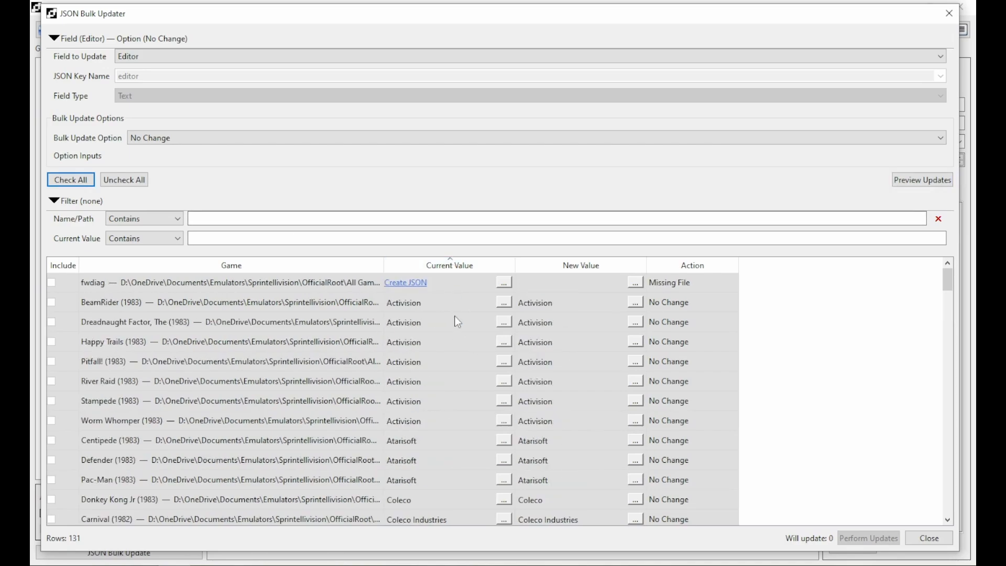
pyautogui.scroll(-3, 464, 346)
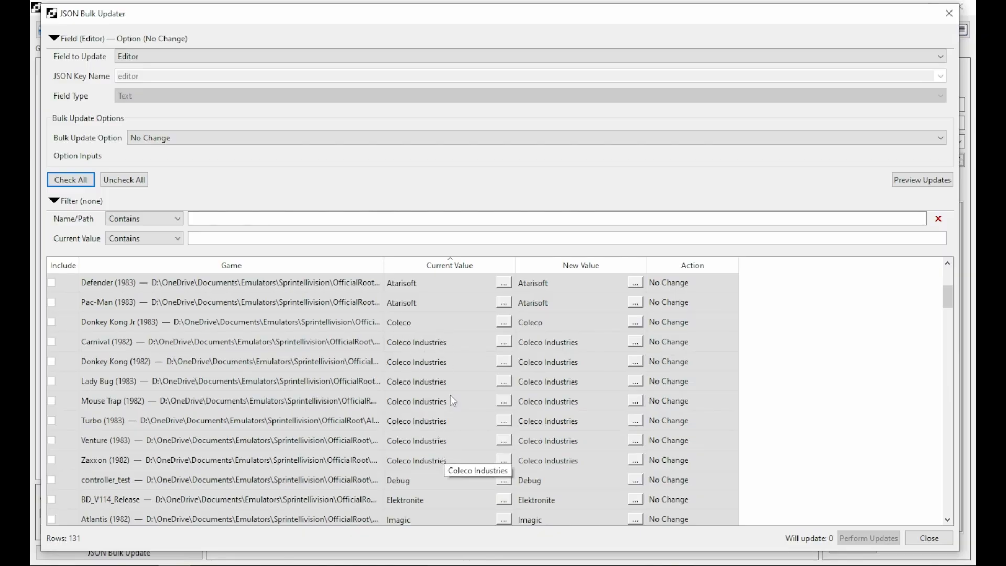
# Set Carnival's new Editor value to Coleco.
pyautogui.click(542, 322)
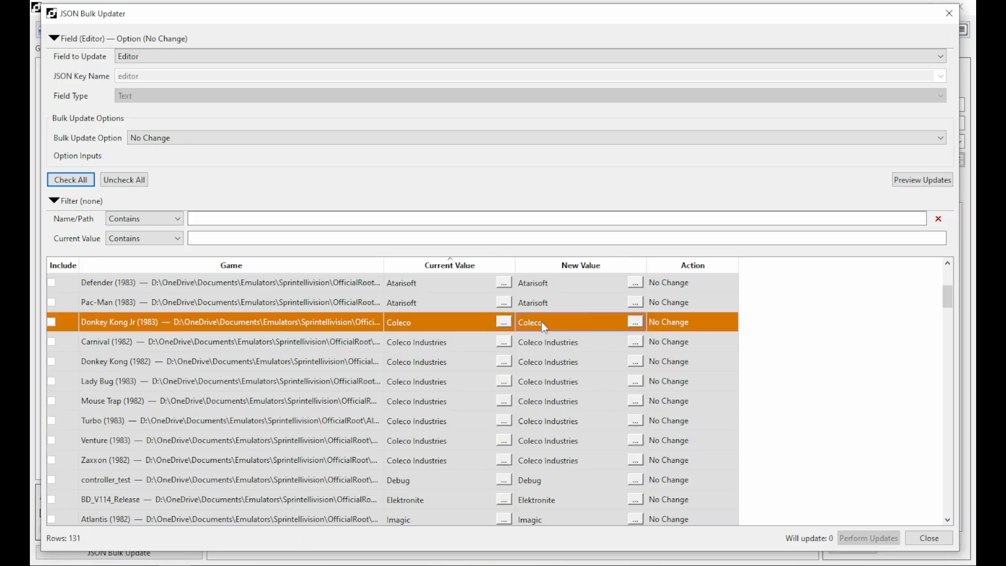
pyautogui.click(542, 321)
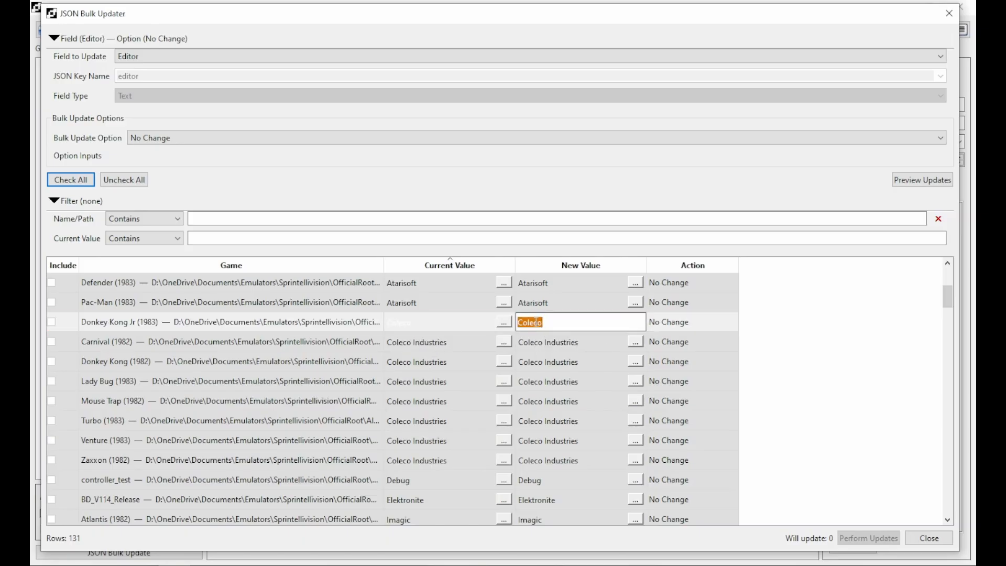
pyautogui.click(539, 349)
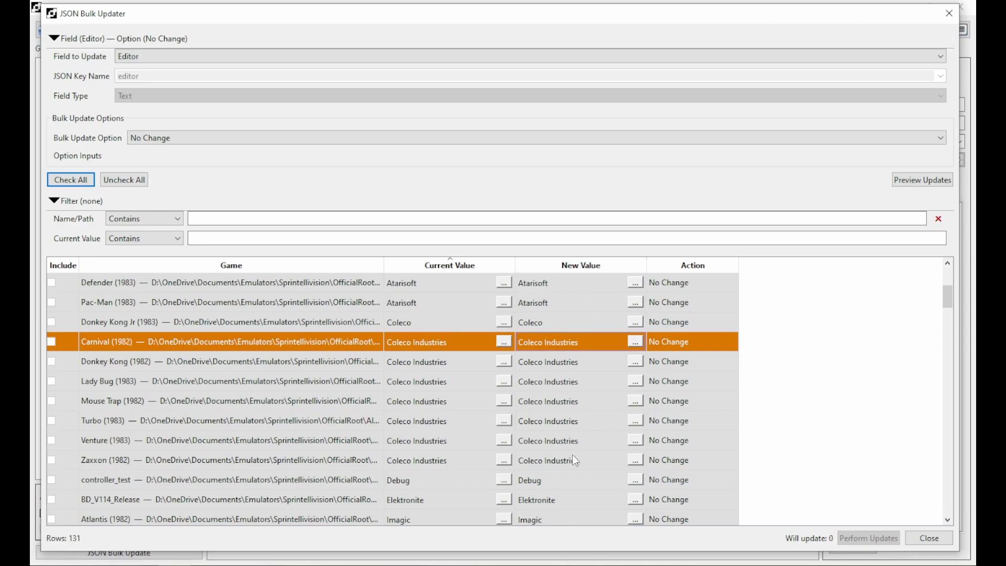
pyautogui.doubleClick(587, 350)
pyautogui.write('Coleco')
pyautogui.press('Return')
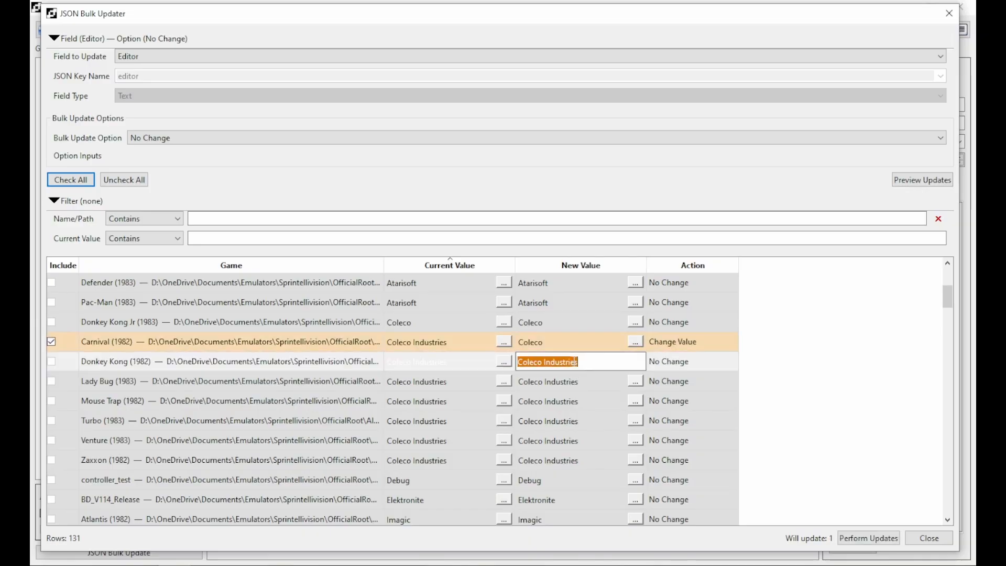
# Set the remaining six Coleco Industries games, through Zaxxon, to Coleco.
pyautogui.write('Coleco')
pyautogui.press('Return')
pyautogui.write('Coleco')
pyautogui.press('Return')
pyautogui.write('Coleco')
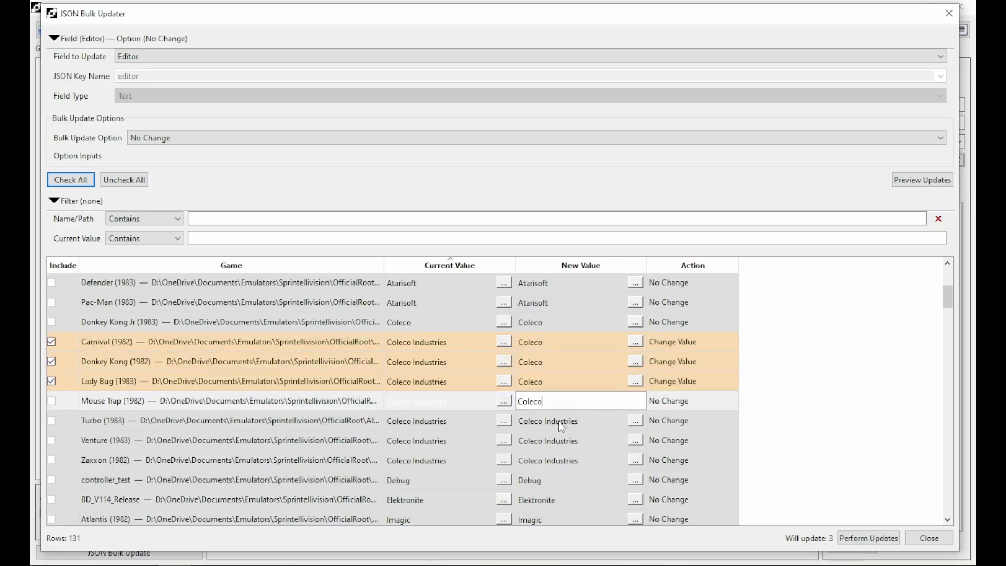
pyautogui.press('Return')
pyautogui.write('Coleco')
pyautogui.press('Return')
pyautogui.write('Coleco')
pyautogui.press('Return')
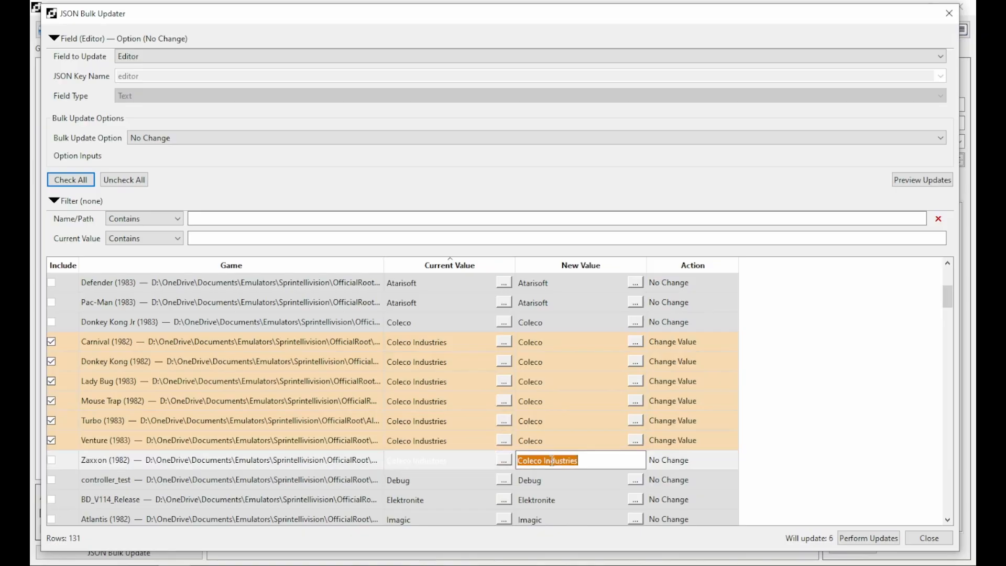
pyautogui.write('Coleco')
pyautogui.click(577, 305)
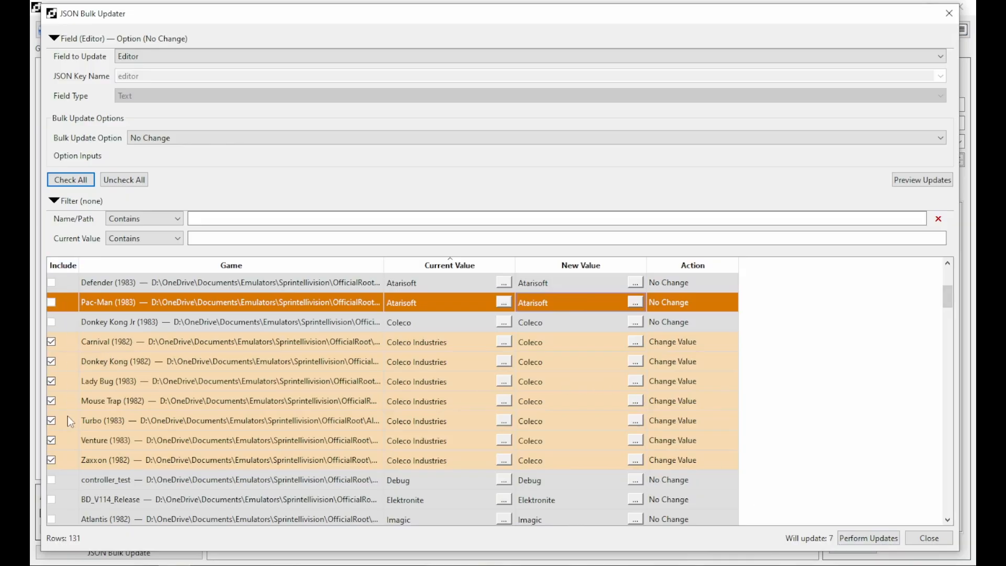
# Toggle Carnival's update off and back on, then select the Carnival and Mouse Trap rows.
pyautogui.click(51, 341)
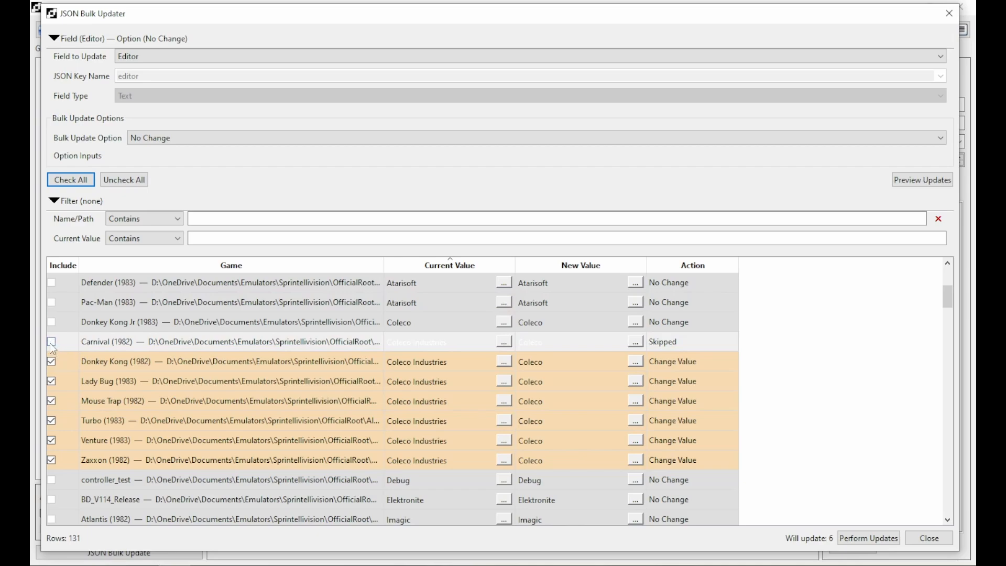
pyautogui.click(51, 342)
pyautogui.click(569, 351)
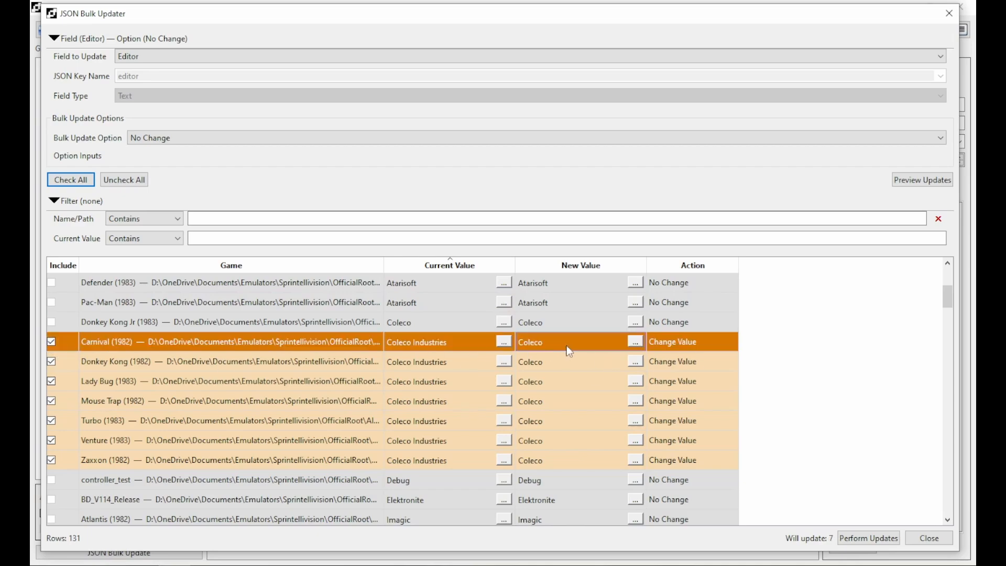
pyautogui.click(460, 401)
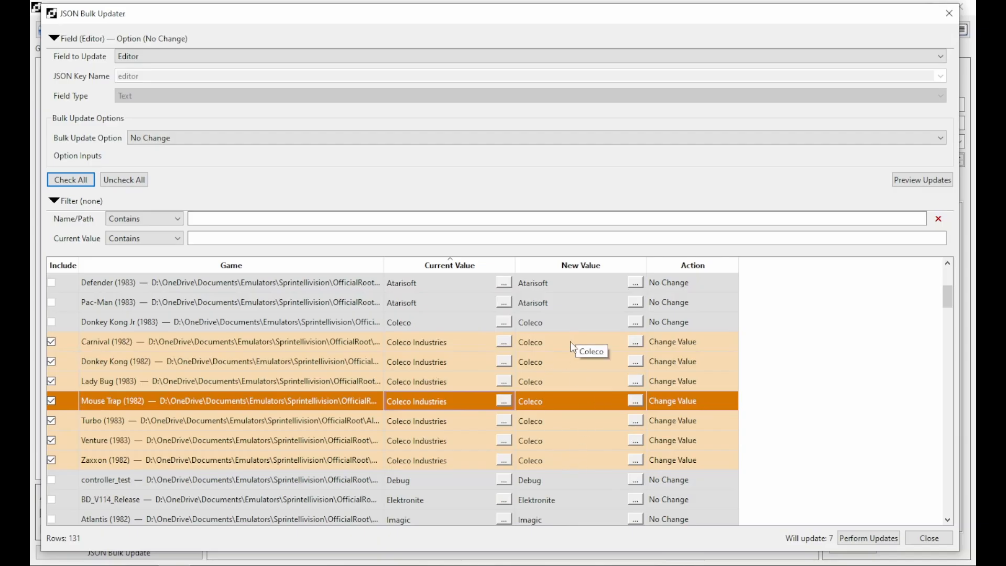
# Apply the seven queued Coleco editor changes and scroll through the updated Editor values.
pyautogui.click(865, 540)
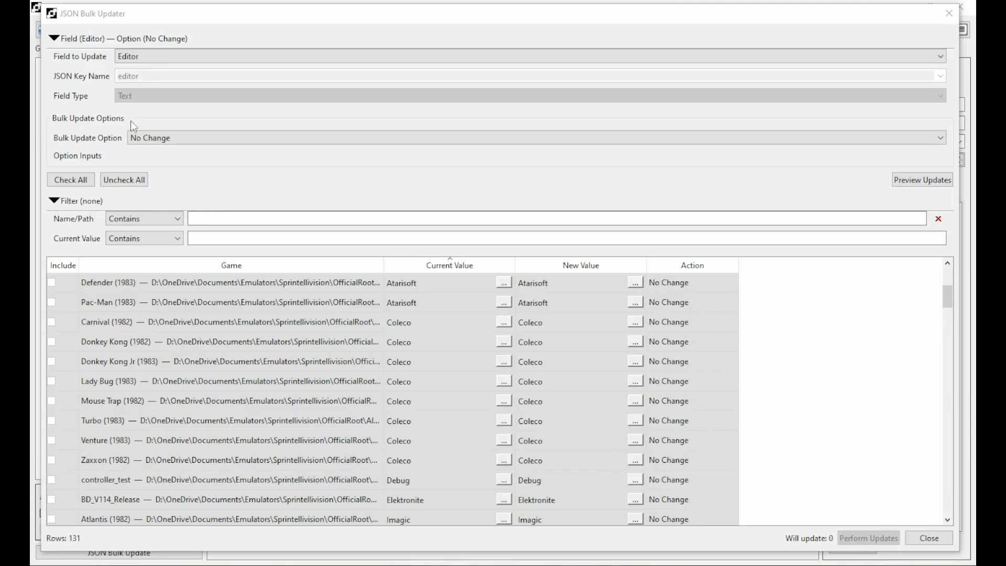
pyautogui.scroll(-5, 497, 355)
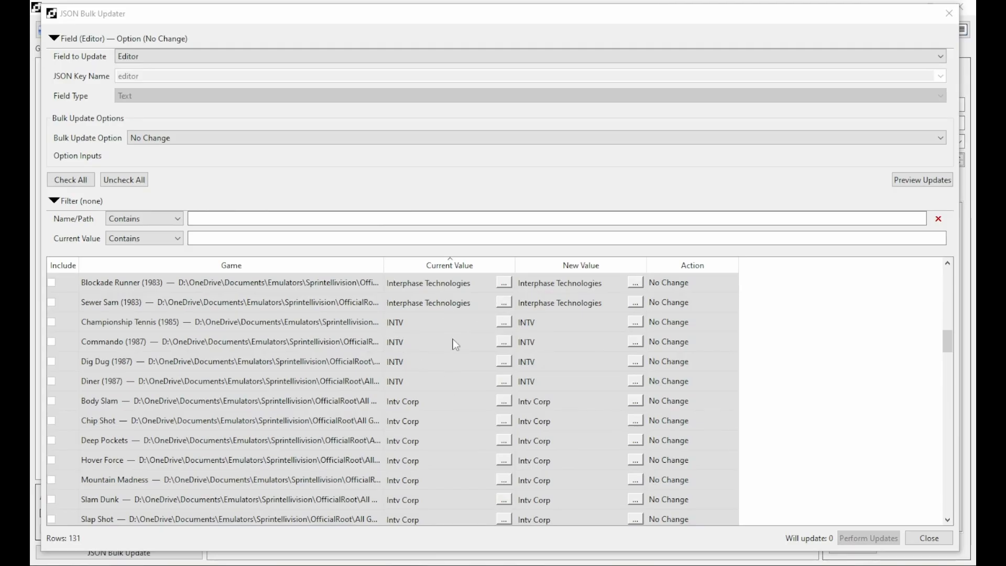
pyautogui.scroll(-1, 440, 367)
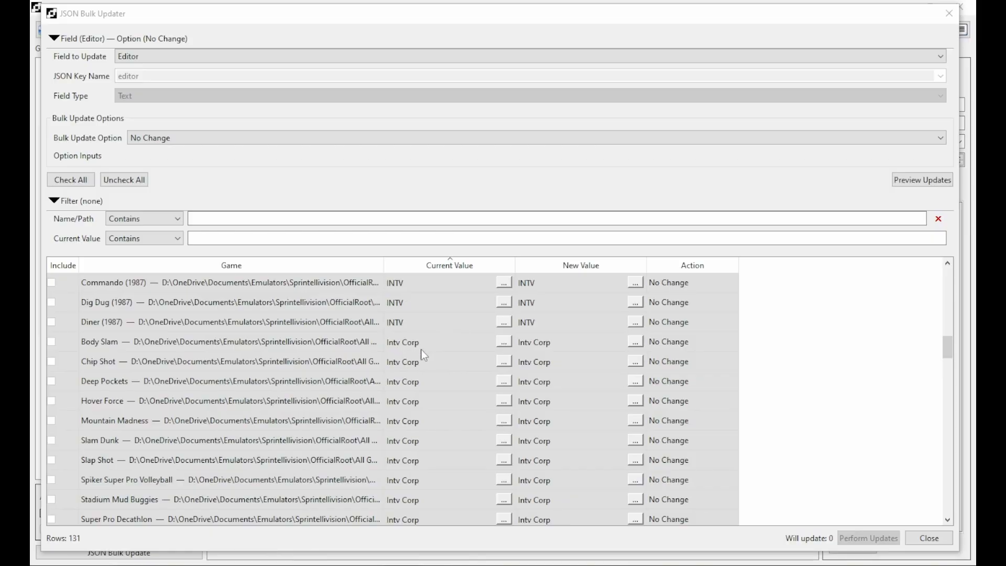
pyautogui.scroll(-3, 438, 361)
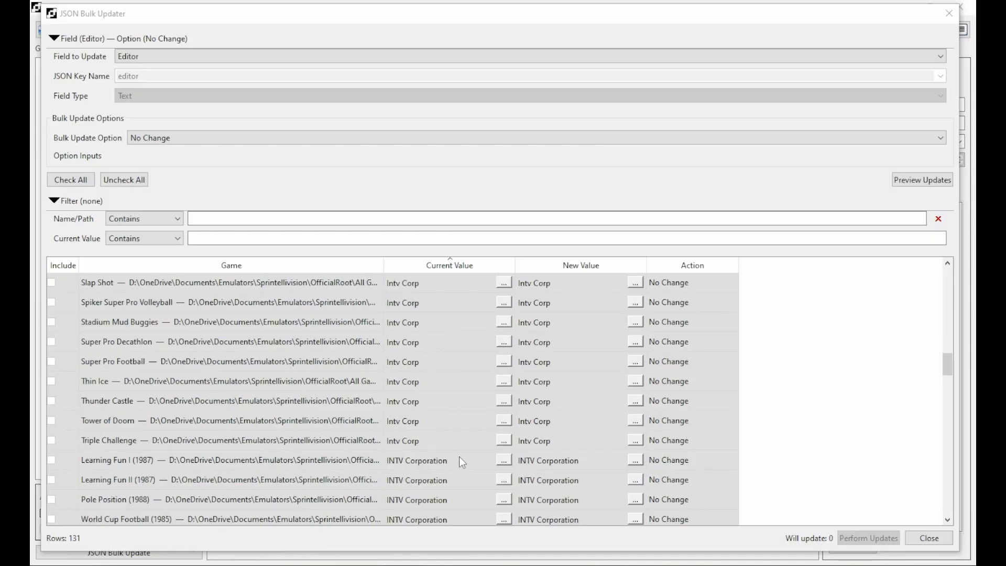
pyautogui.scroll(2, 456, 457)
pyautogui.scroll(3, 444, 452)
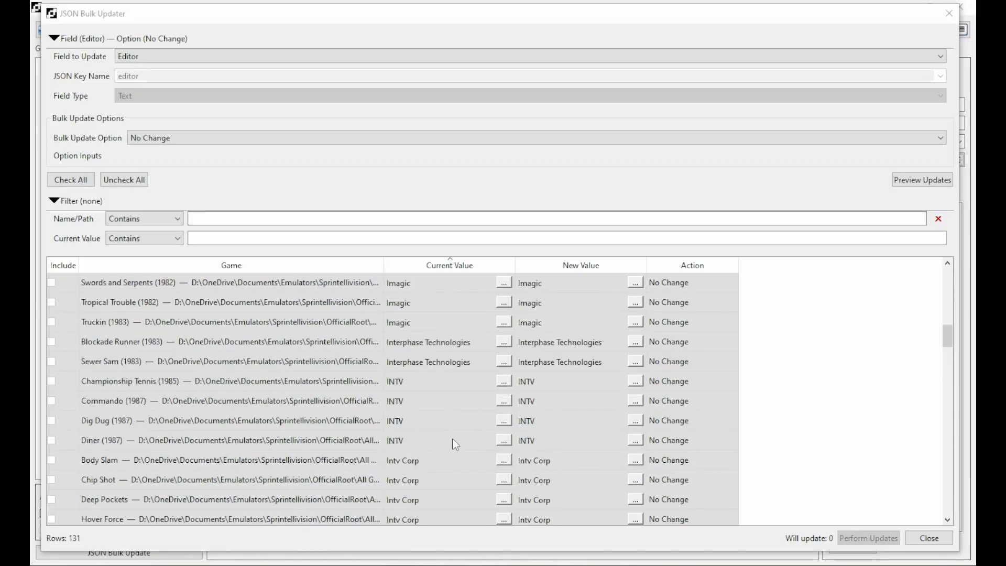
pyautogui.scroll(-4, 453, 419)
pyautogui.scroll(-3, 456, 398)
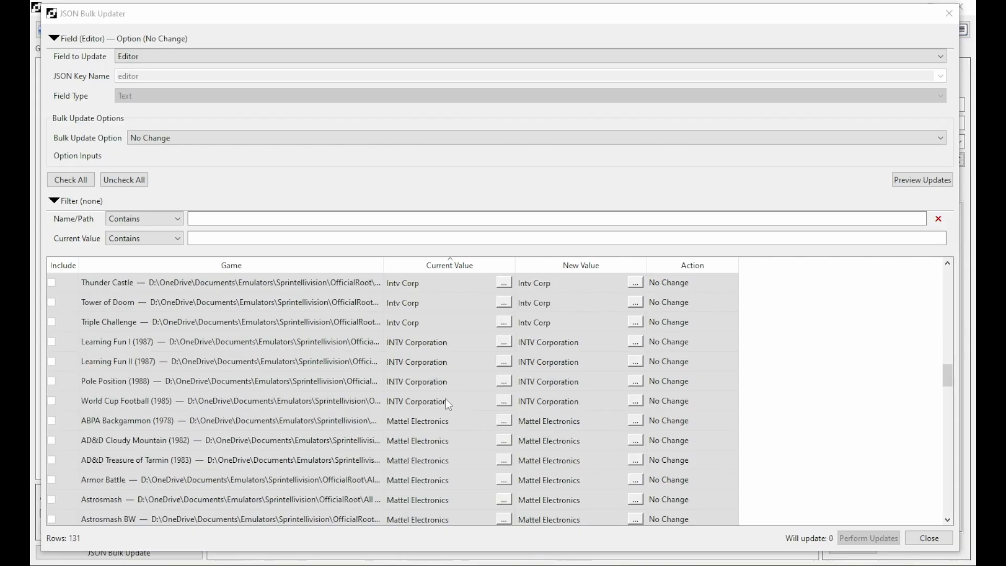
pyautogui.scroll(5, 445, 398)
# Leave Body Slam's New Value unchanged and bring up the Bulk Update Option choices.
pyautogui.click(571, 348)
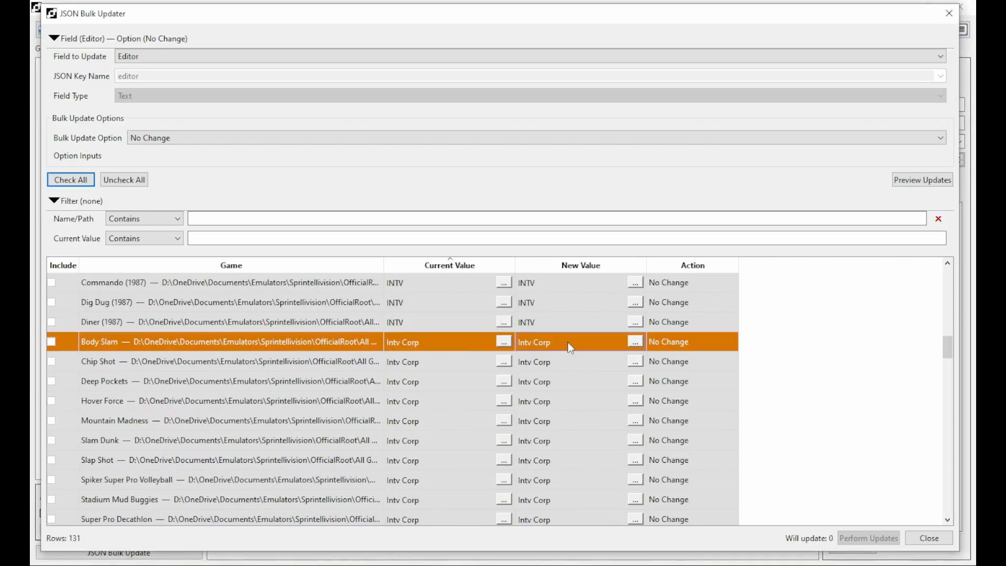
pyautogui.click(557, 343)
pyautogui.hotkey('ctrl', 'c')
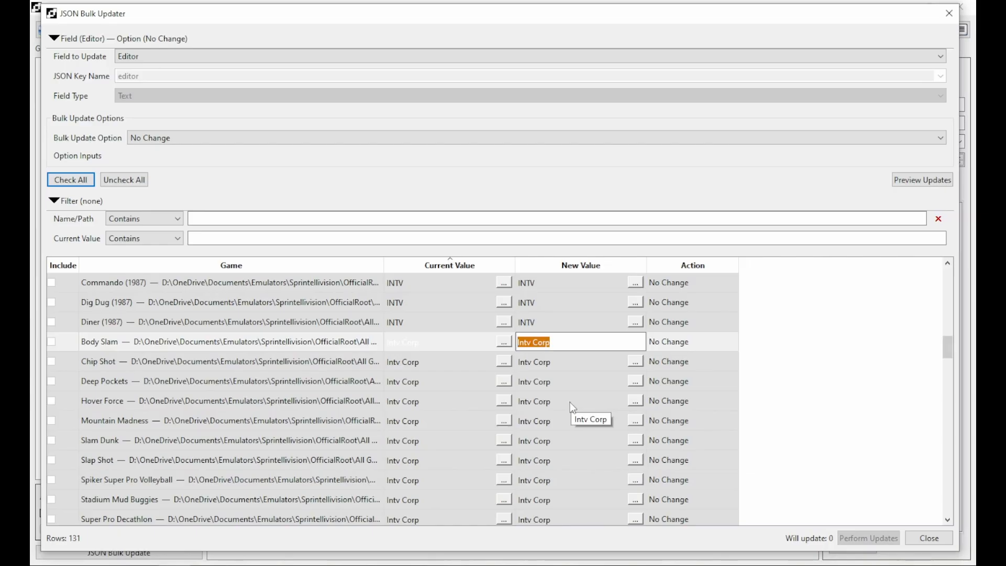
pyautogui.click(558, 303)
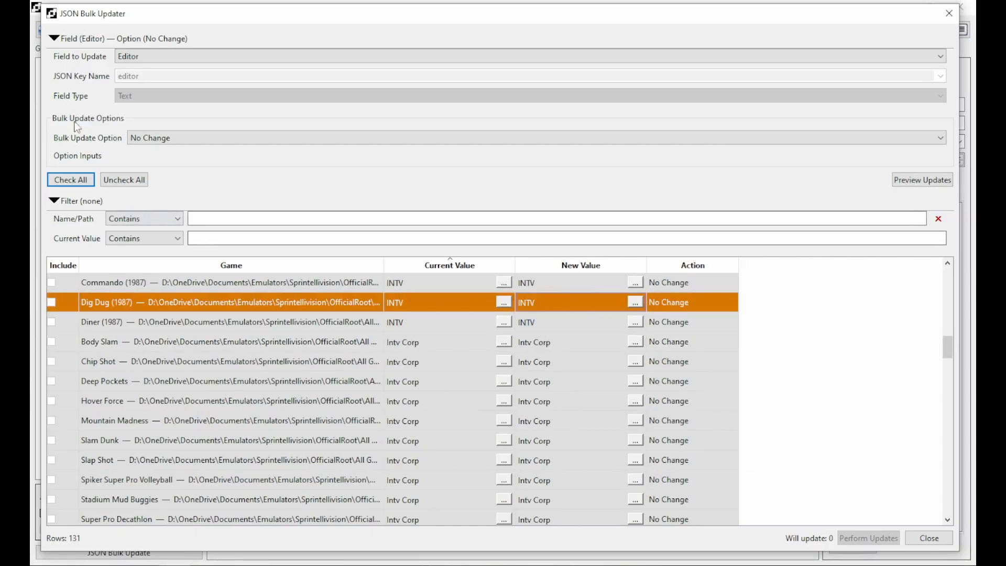
pyautogui.click(167, 141)
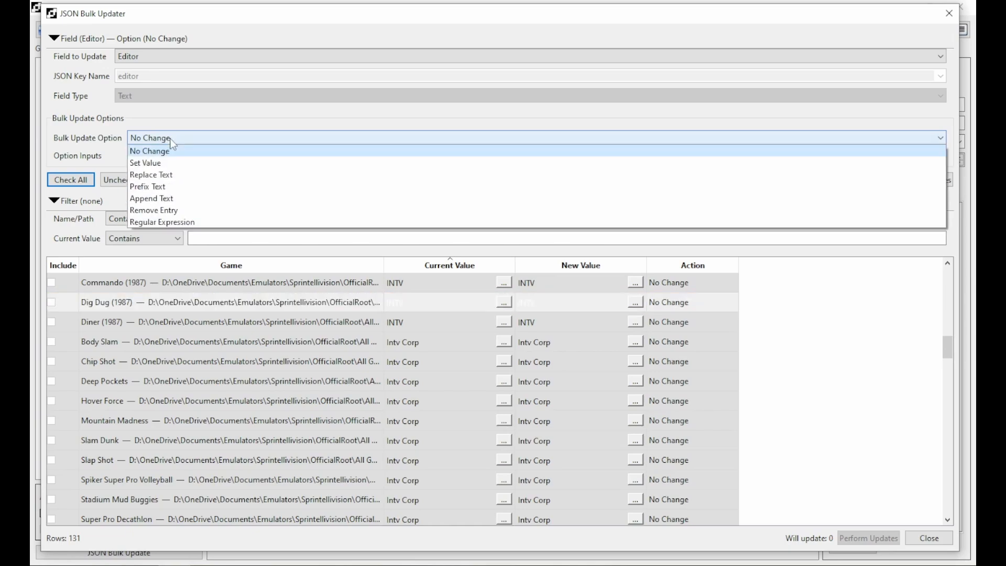
# Use Set Value with 'Intv Corp' and preview, showing 115 of 131 games changing.
pyautogui.click(148, 166)
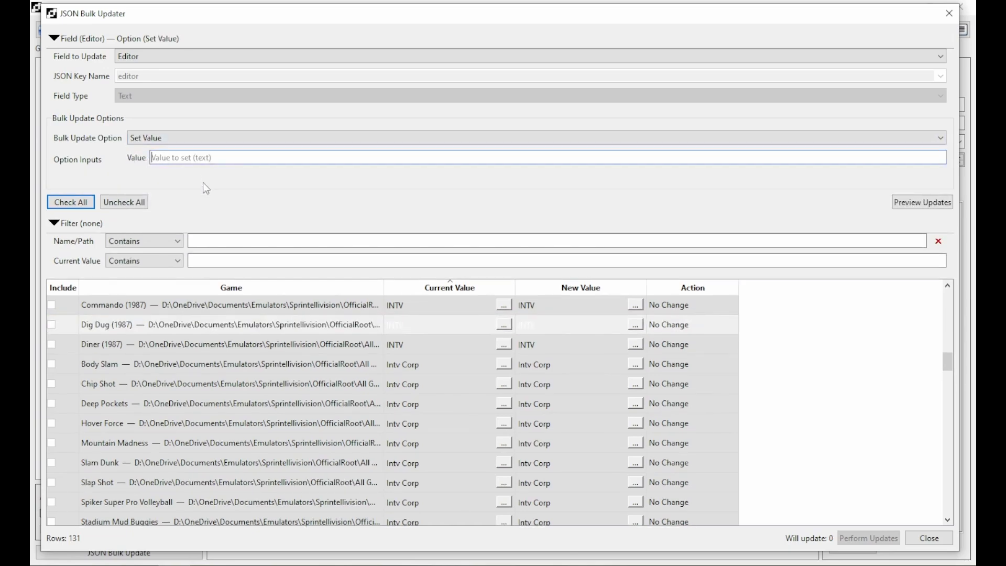
pyautogui.hotkey('ctrl', 'v')
pyautogui.click(928, 205)
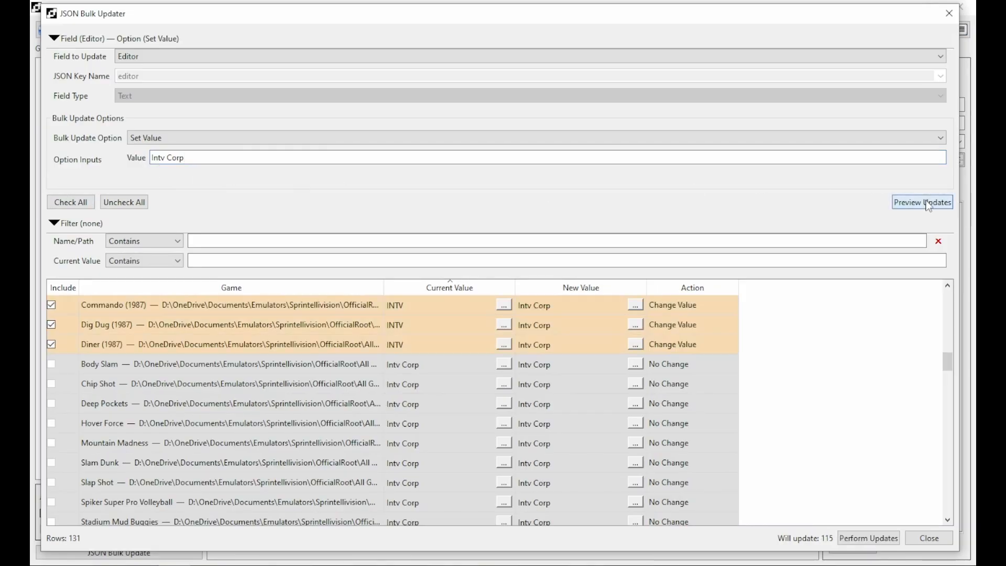
pyautogui.scroll(12, 599, 385)
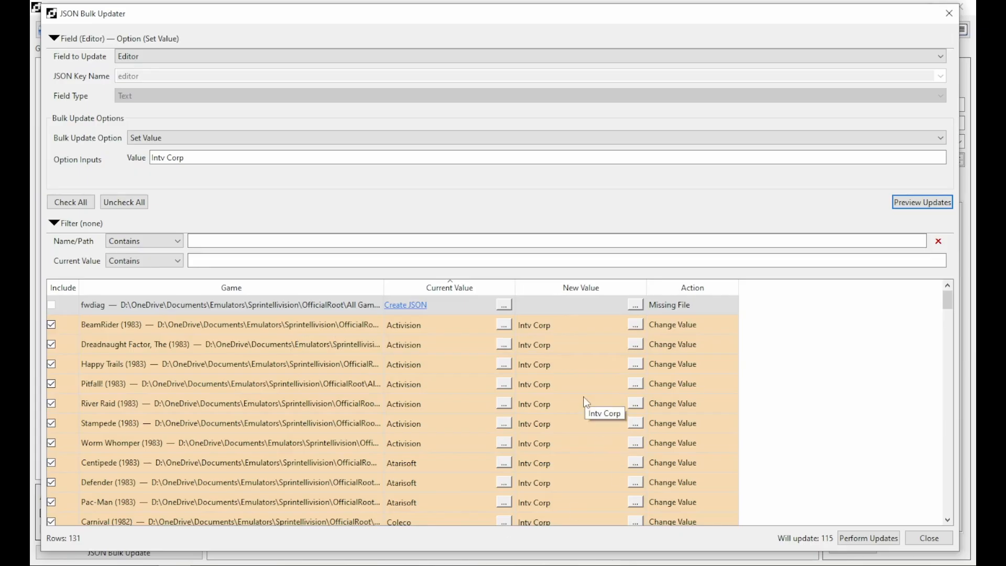
pyautogui.scroll(-3, 582, 400)
pyautogui.scroll(-12, 583, 400)
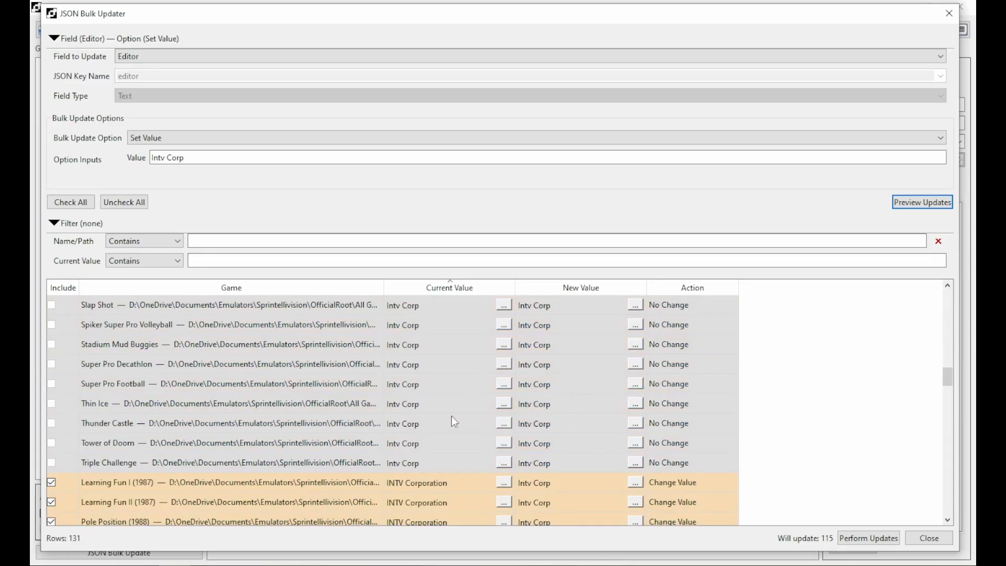
pyautogui.scroll(14, 447, 444)
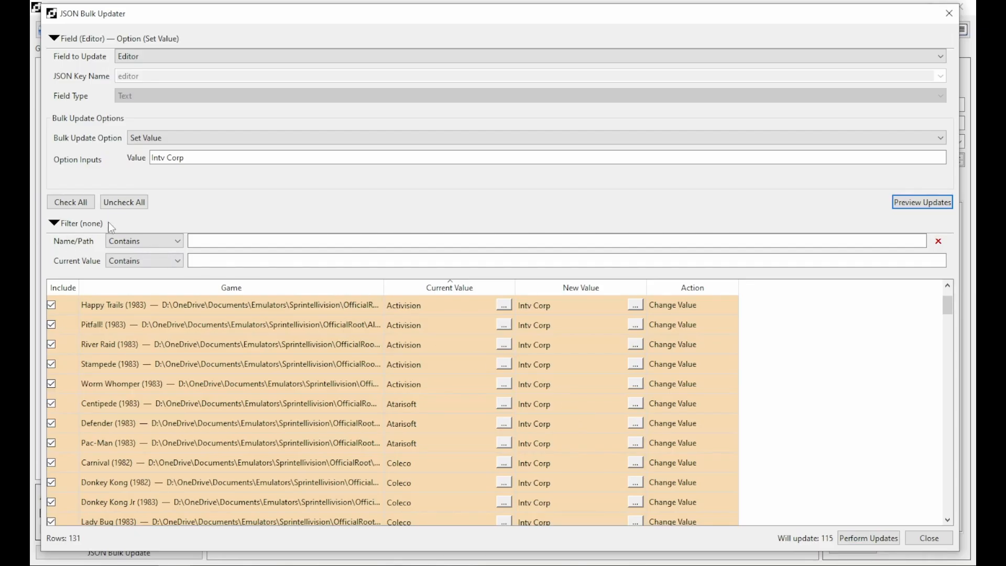
# Filter Current Value by 'intv', leaving 8 games queued, and sort by Action.
pyautogui.click(215, 260)
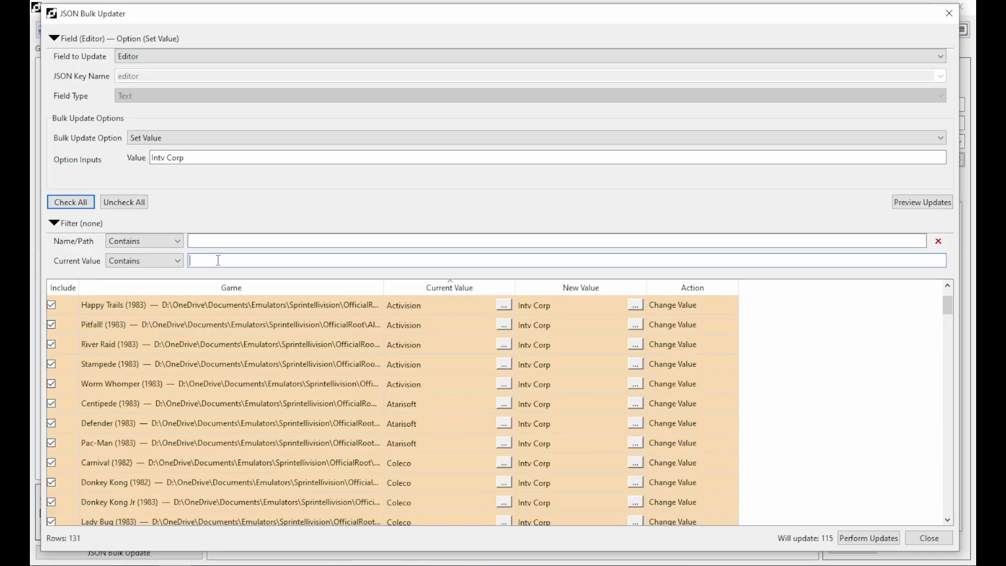
pyautogui.write('intv')
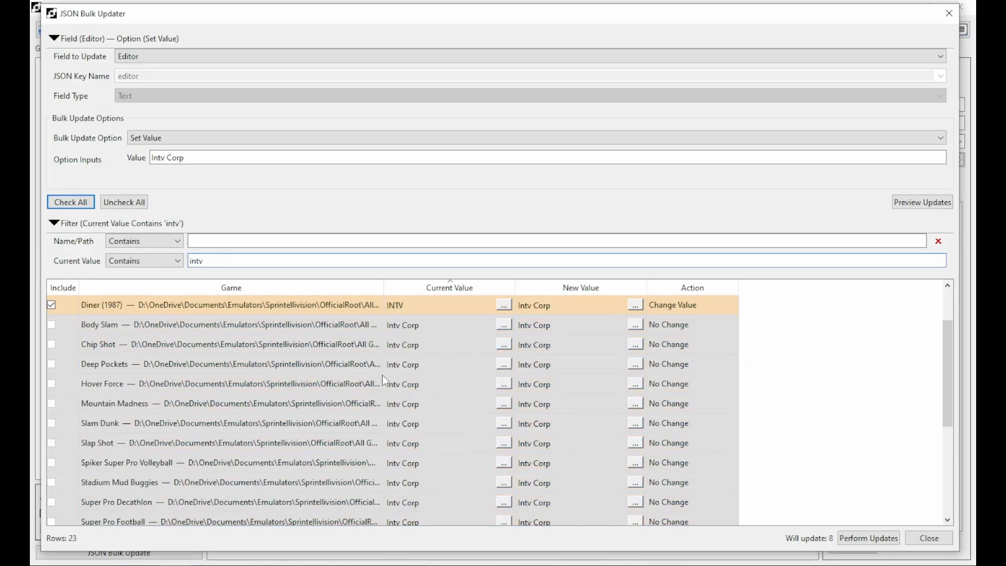
pyautogui.scroll(1, 389, 379)
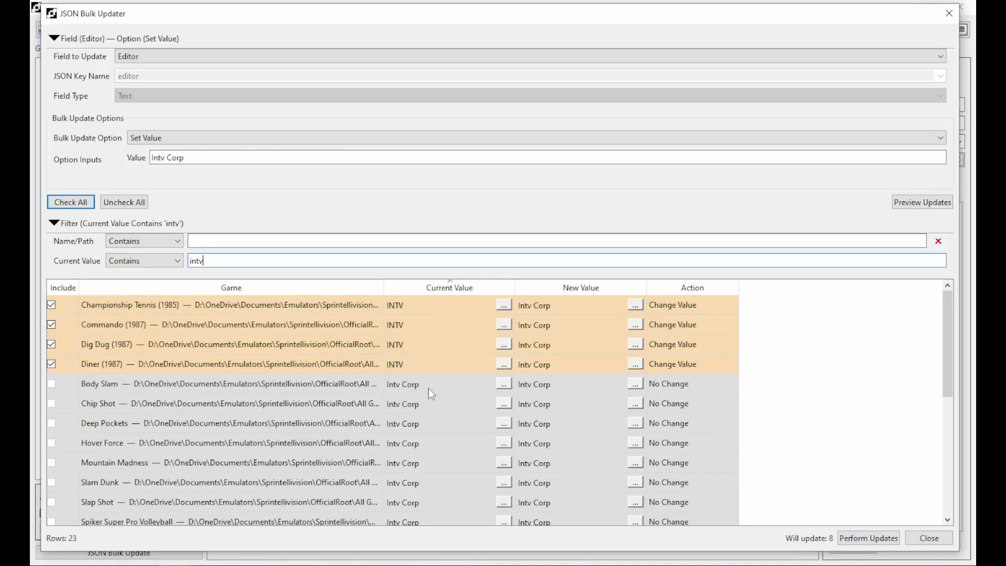
pyautogui.scroll(-4, 438, 464)
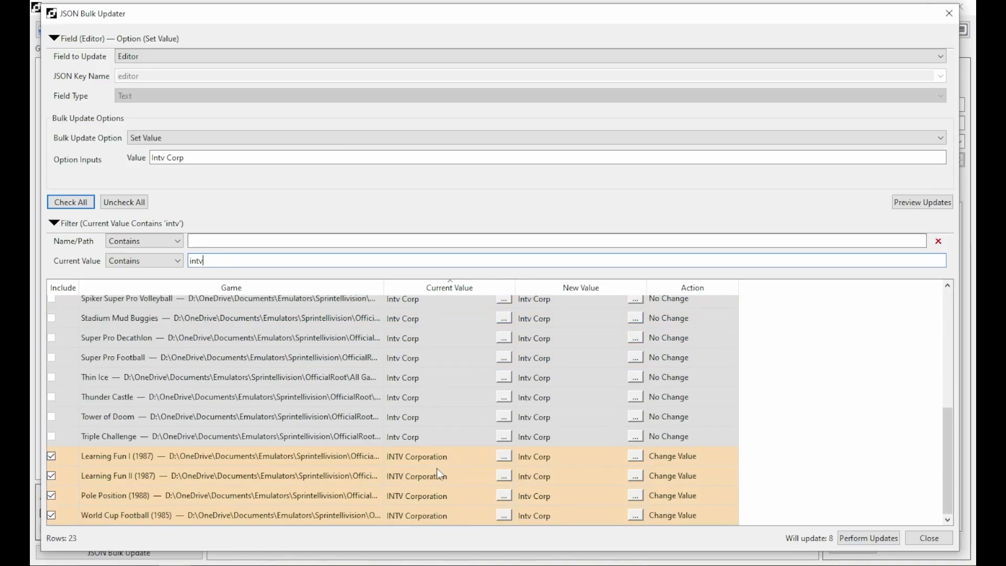
pyautogui.scroll(4, 426, 464)
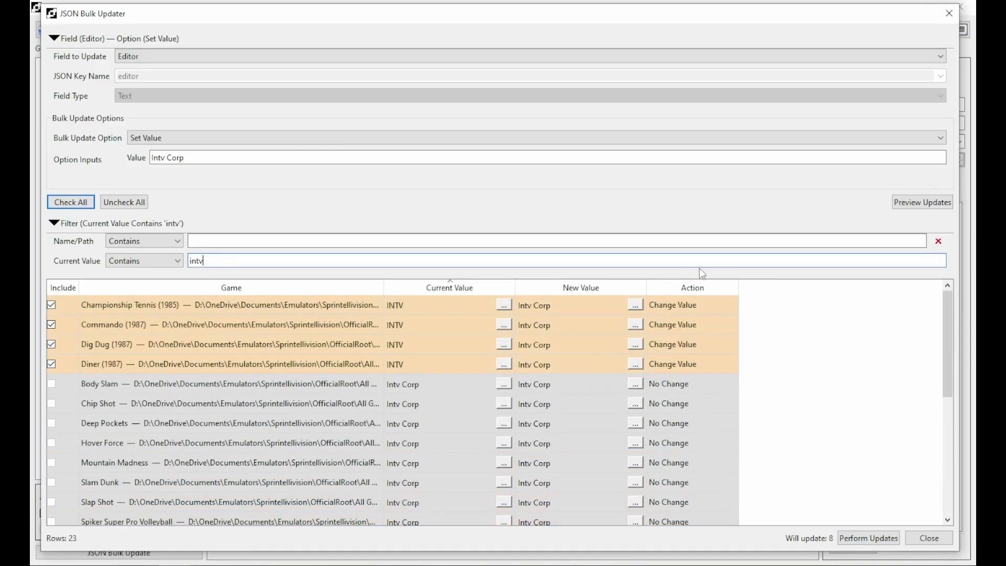
pyautogui.click(690, 286)
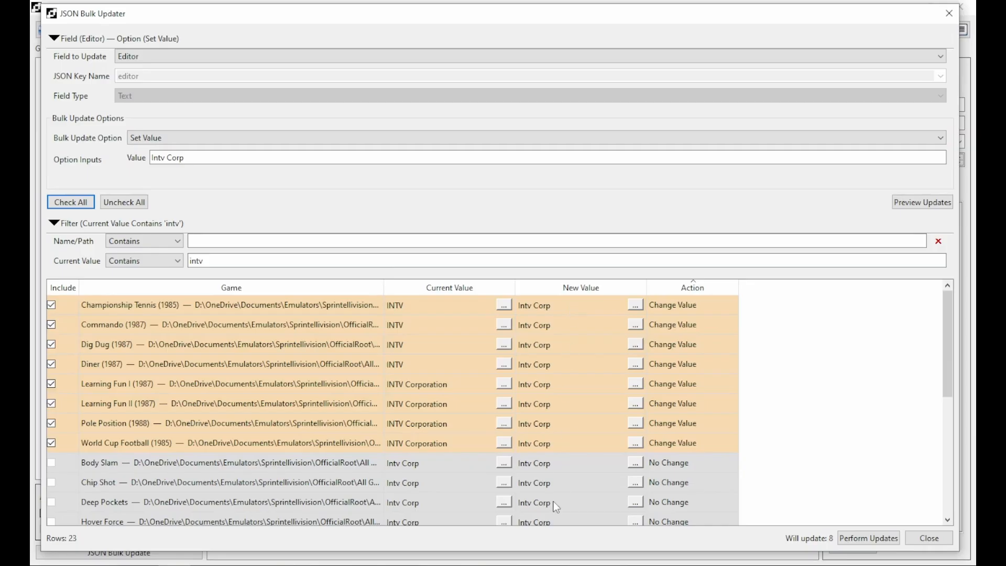
# Apply the Intv Corp editor change to the eight games and close the updater.
pyautogui.click(867, 538)
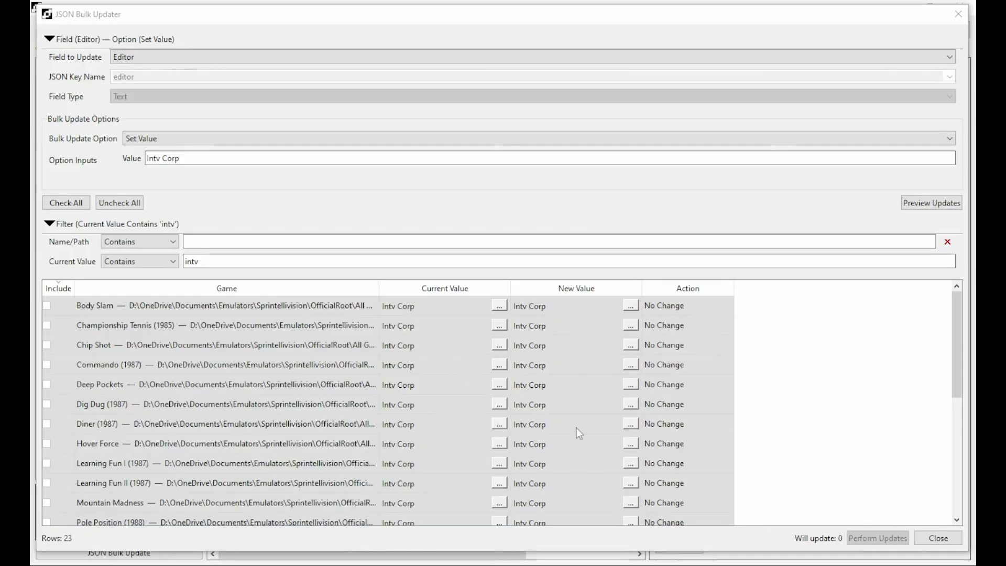
pyautogui.click(942, 538)
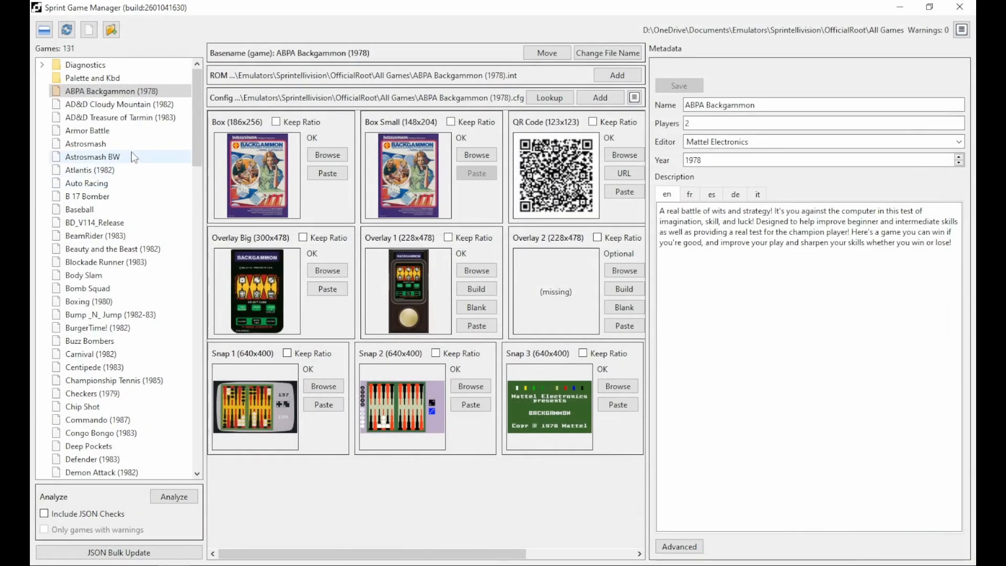
# Give ABPA Backgammon the Kbd/Quit_Reset_Pause.kbd keyboard hack file, keeping the Default palette.
pyautogui.click(679, 547)
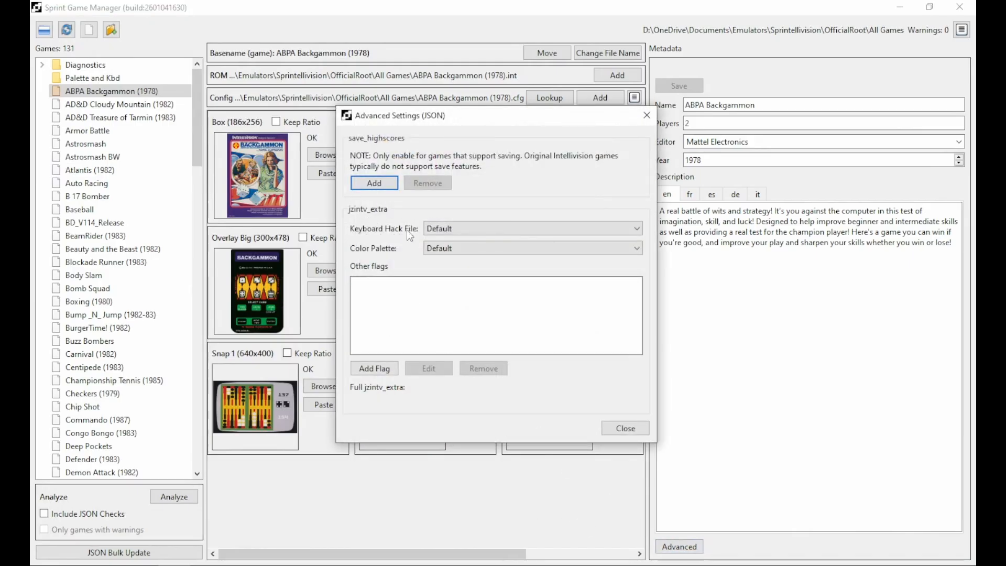
pyautogui.click(461, 229)
pyautogui.click(506, 278)
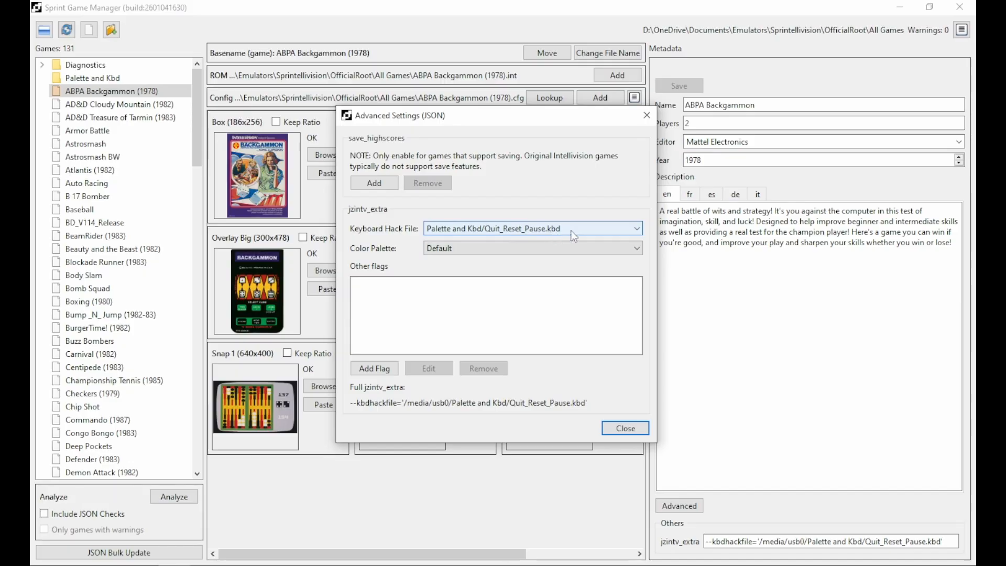
pyautogui.click(591, 252)
pyautogui.click(591, 252)
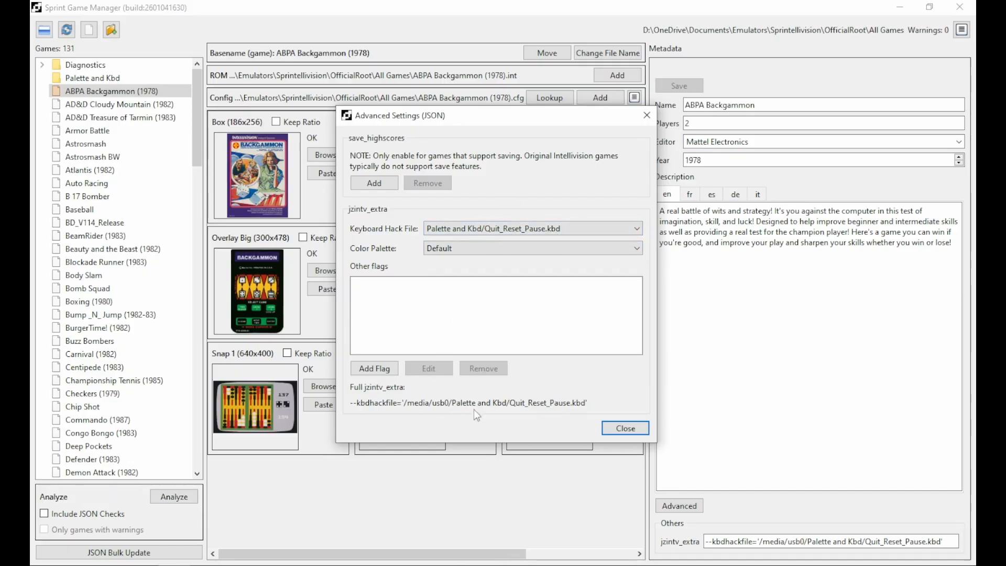
pyautogui.click(618, 429)
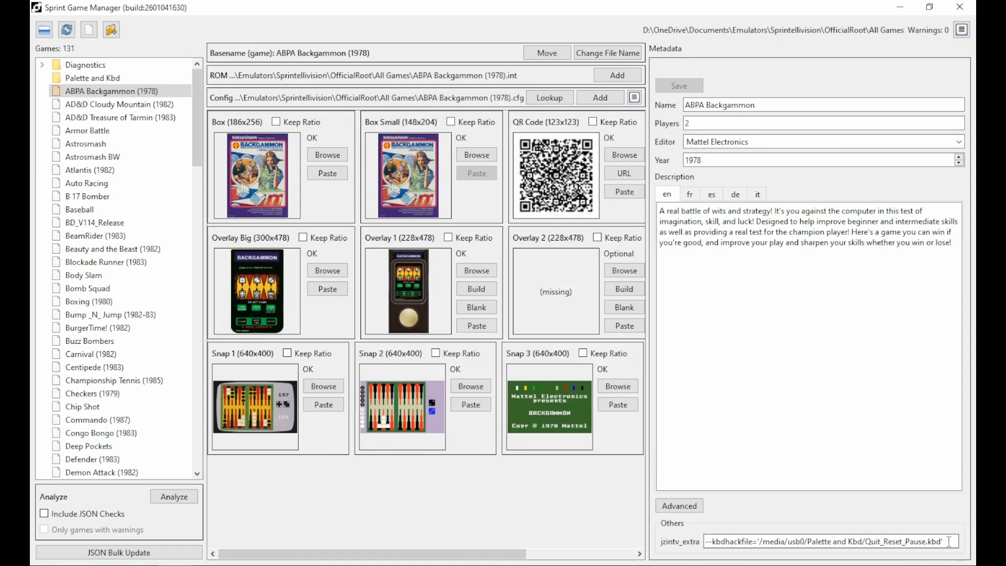
# Select the jzintv_extra value, then open the JSON Bulk Updater and enlarge it.
pyautogui.moveTo(949, 541); pyautogui.dragTo(673, 550)
pyautogui.hotkey('ctrl', 'c')
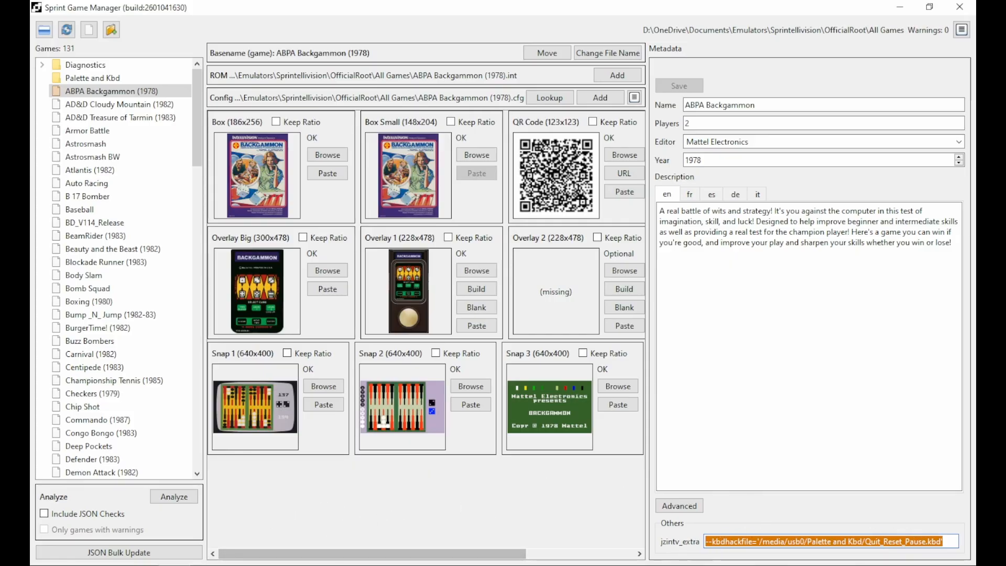
pyautogui.click(144, 555)
pyautogui.moveTo(180, 32); pyautogui.dragTo(43, 9)
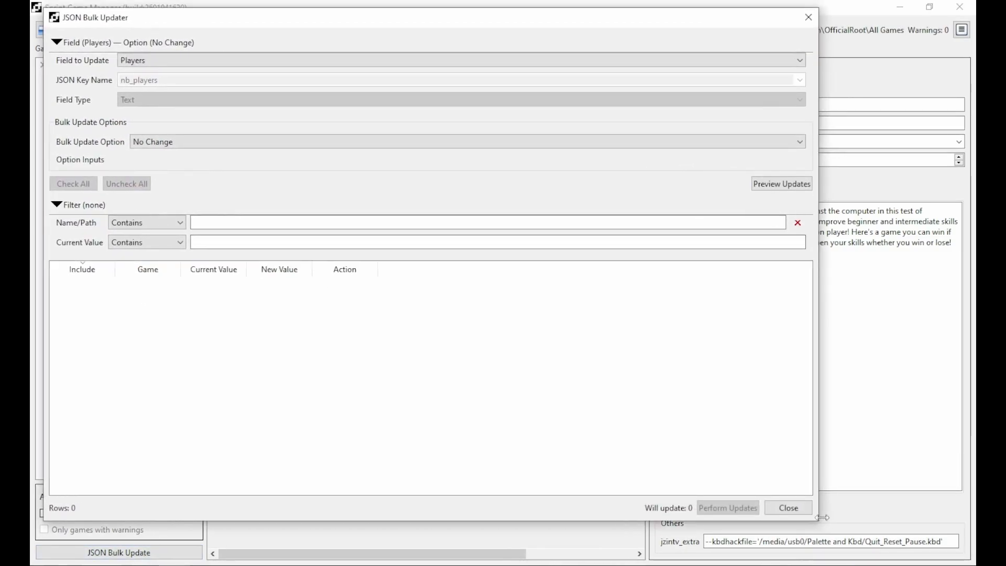
pyautogui.moveTo(821, 520); pyautogui.dragTo(964, 551)
# Target the JZINTV Extra field and preview all 131 games sorted by current value.
pyautogui.click(152, 60)
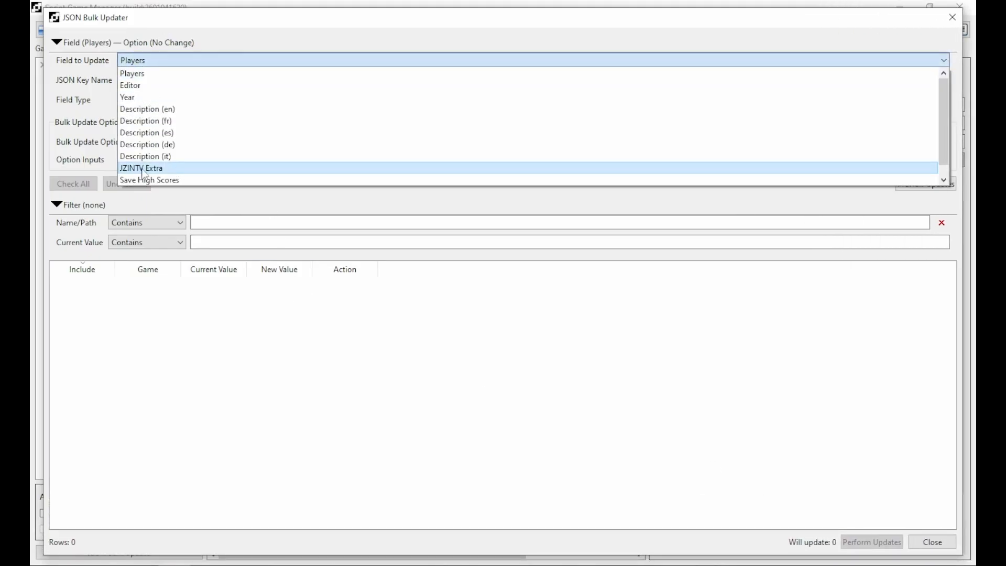
pyautogui.click(141, 169)
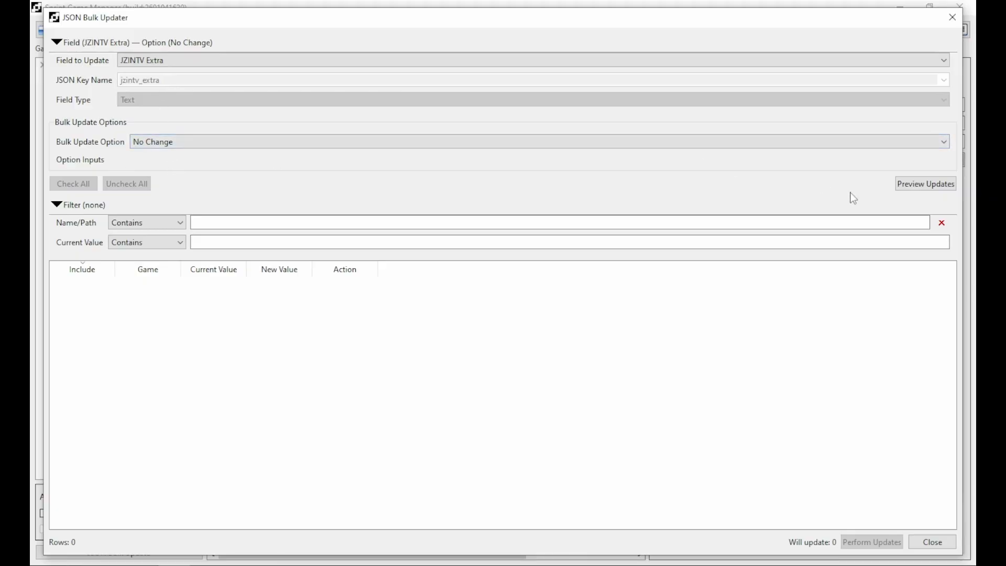
pyautogui.click(919, 185)
pyautogui.click(540, 271)
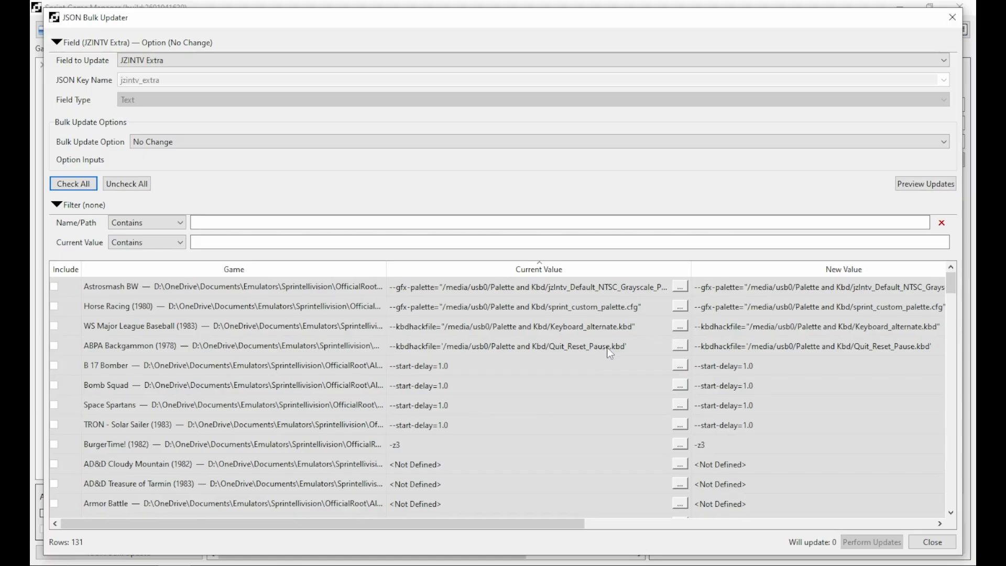
pyautogui.scroll(-3, 580, 388)
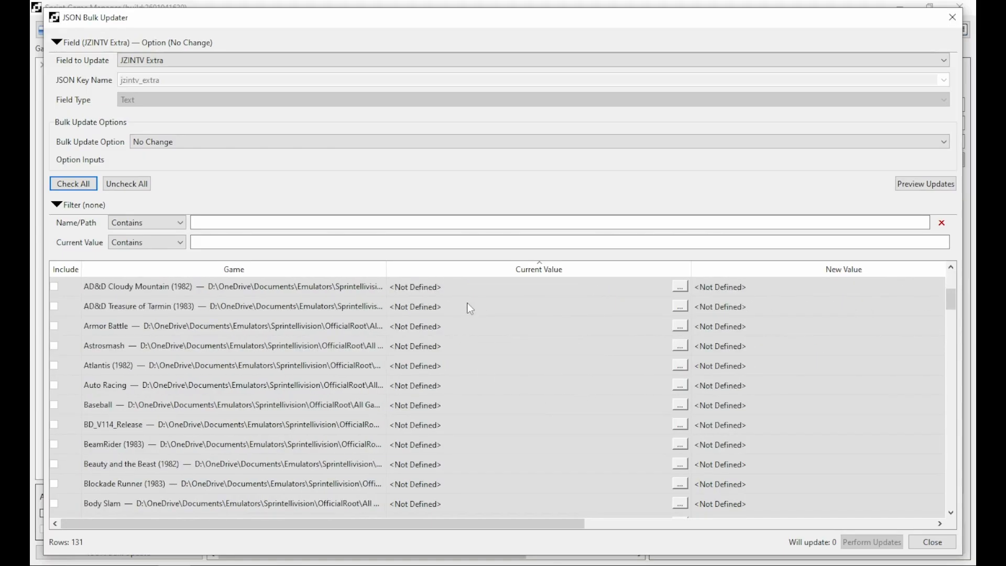
pyautogui.scroll(-11, 501, 414)
pyautogui.scroll(12, 492, 426)
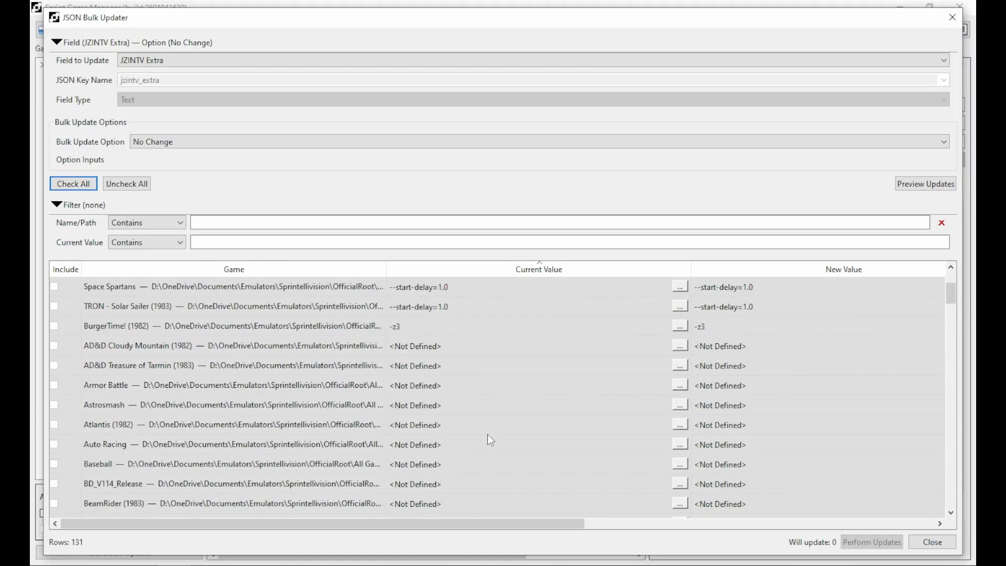
pyautogui.scroll(2, 491, 436)
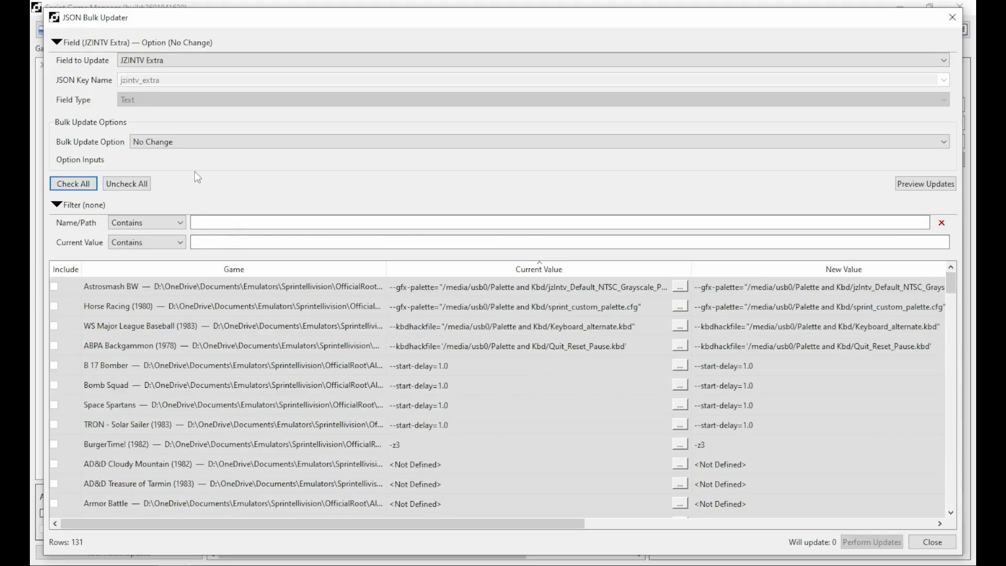
# Append --kbdhackfile='/media/usb0/Palette and Kbd/Quit_Reset_Pause.kbd' to JZINTV Extra and preview all 131 games.
pyautogui.click(177, 141)
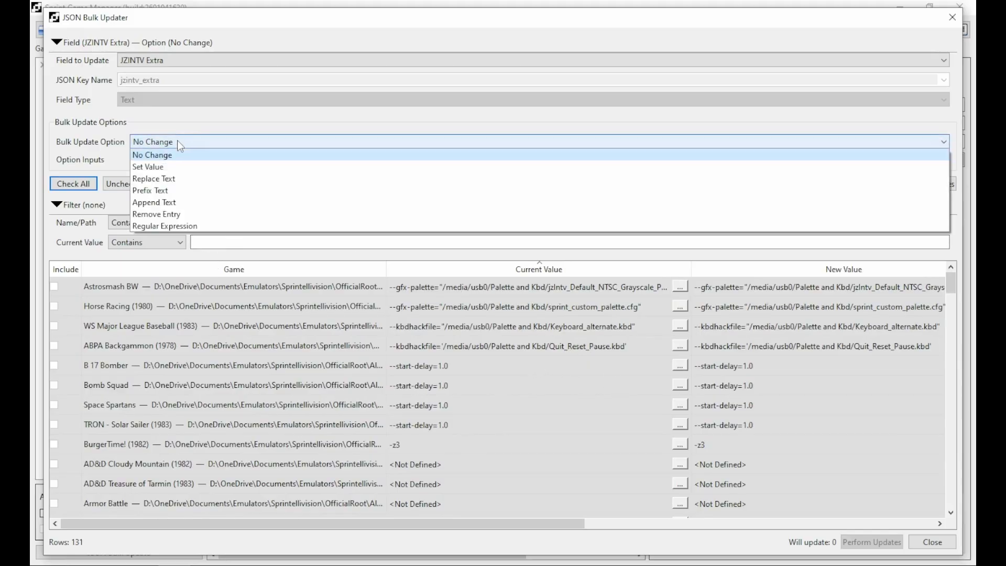
pyautogui.click(163, 204)
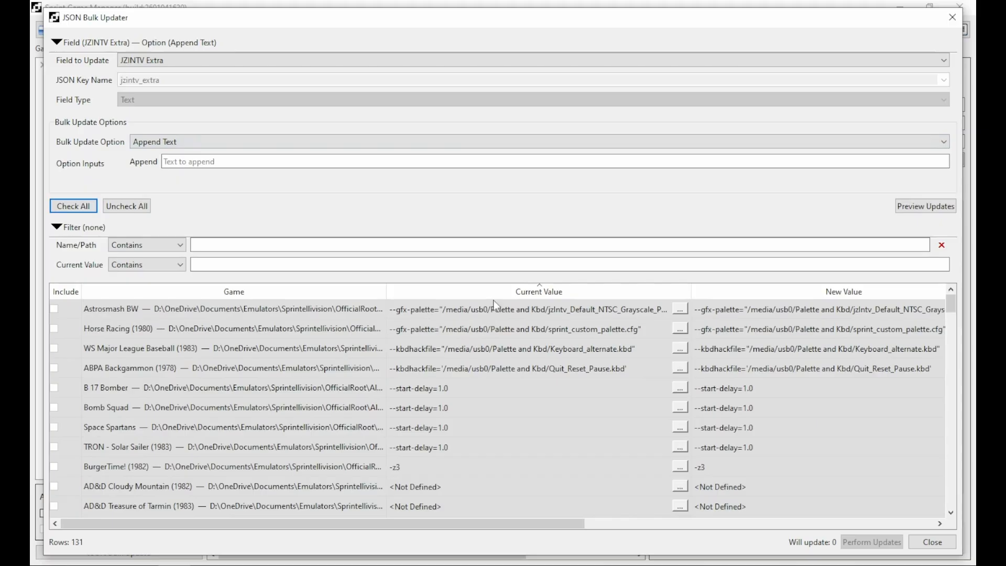
pyautogui.click(219, 163)
pyautogui.hotkey('ctrl', 'v')
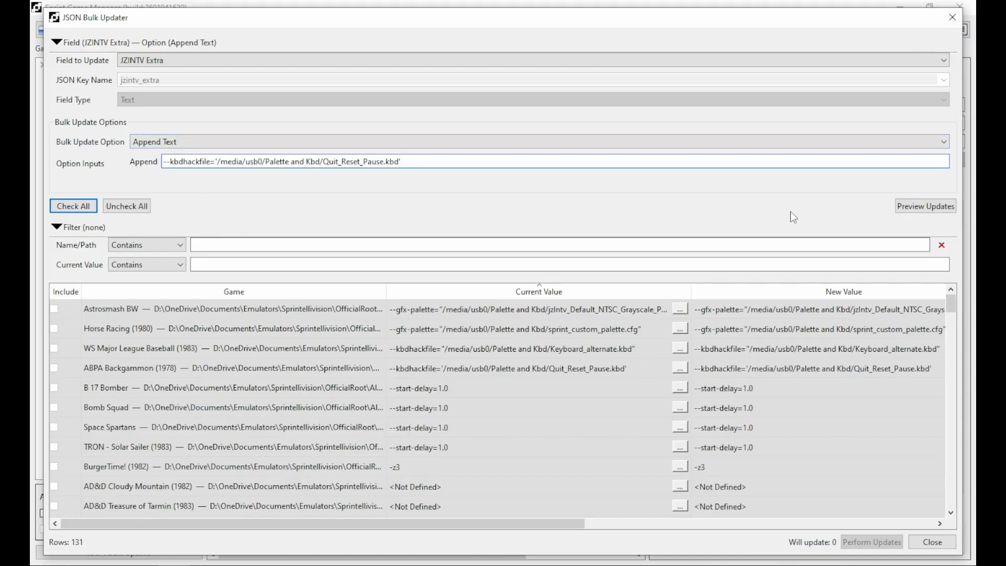
pyautogui.click(919, 206)
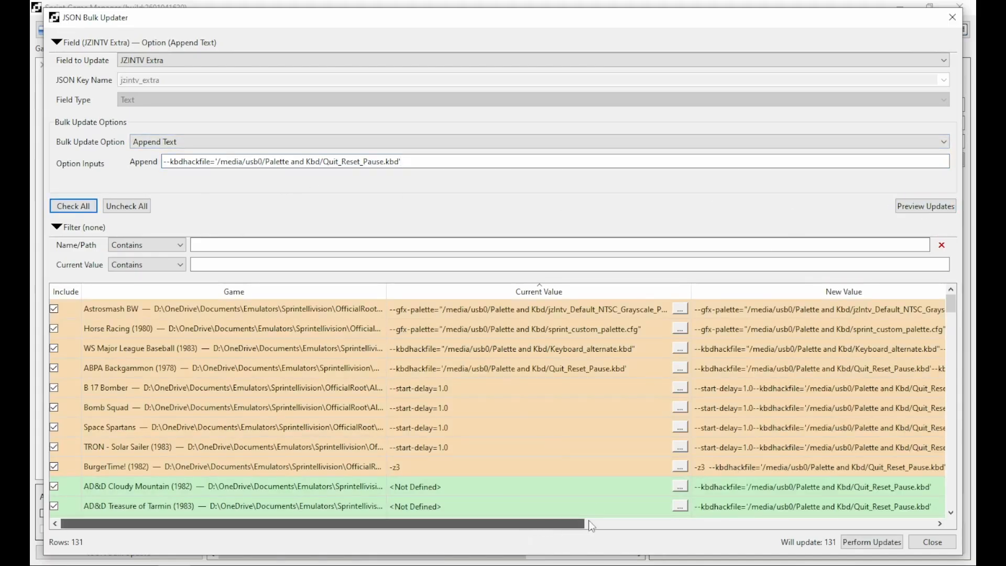
pyautogui.moveTo(576, 523); pyautogui.dragTo(770, 522)
# Inspect the first game's full current and new JZINTV Extra values.
pyautogui.click(769, 523)
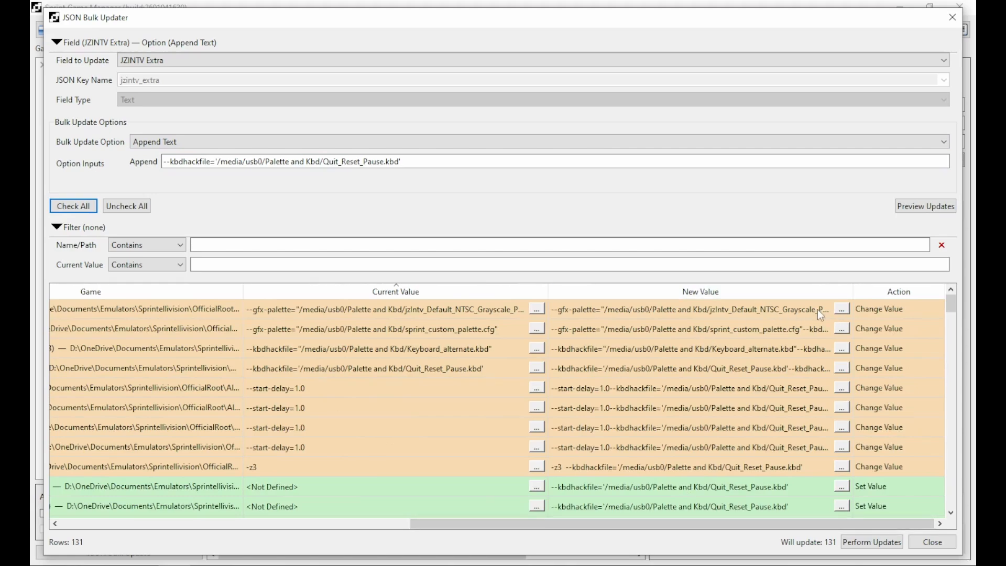
pyautogui.click(537, 310)
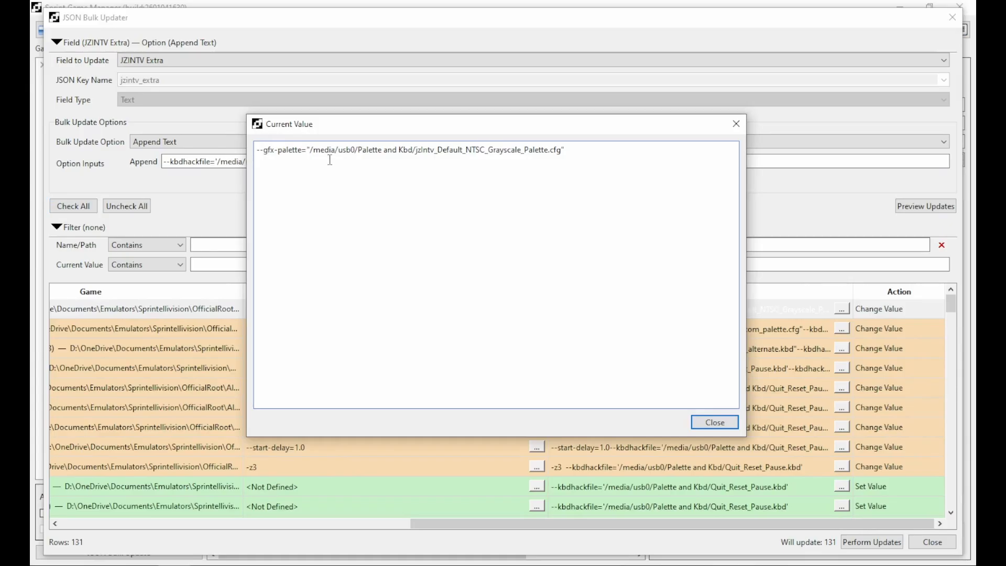
pyautogui.click(715, 422)
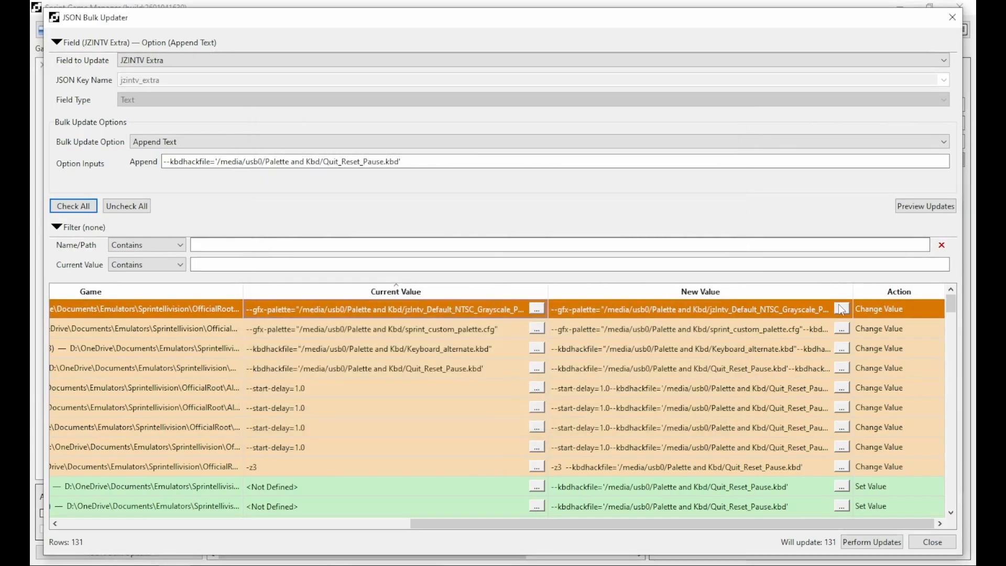
pyautogui.click(842, 310)
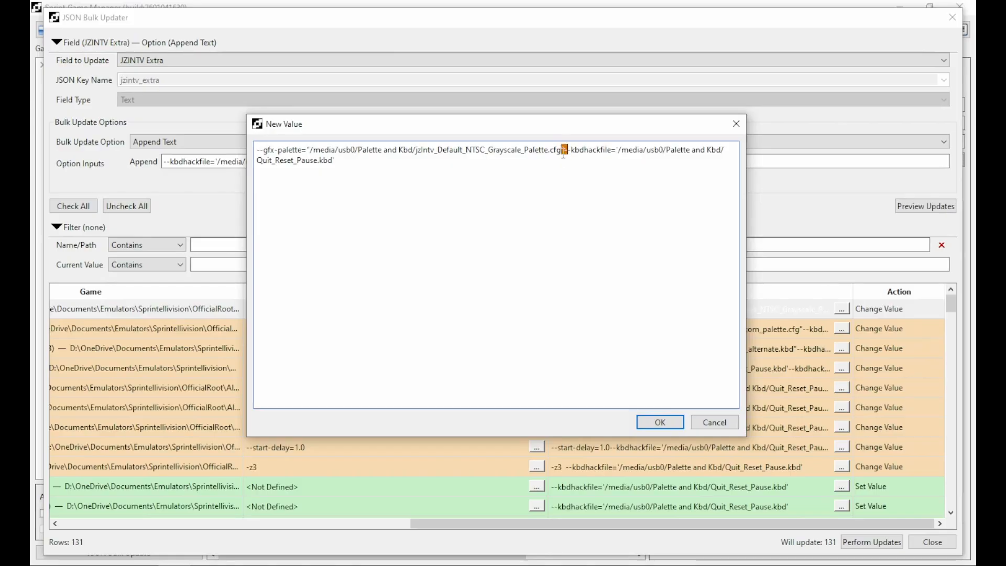
pyautogui.click(719, 423)
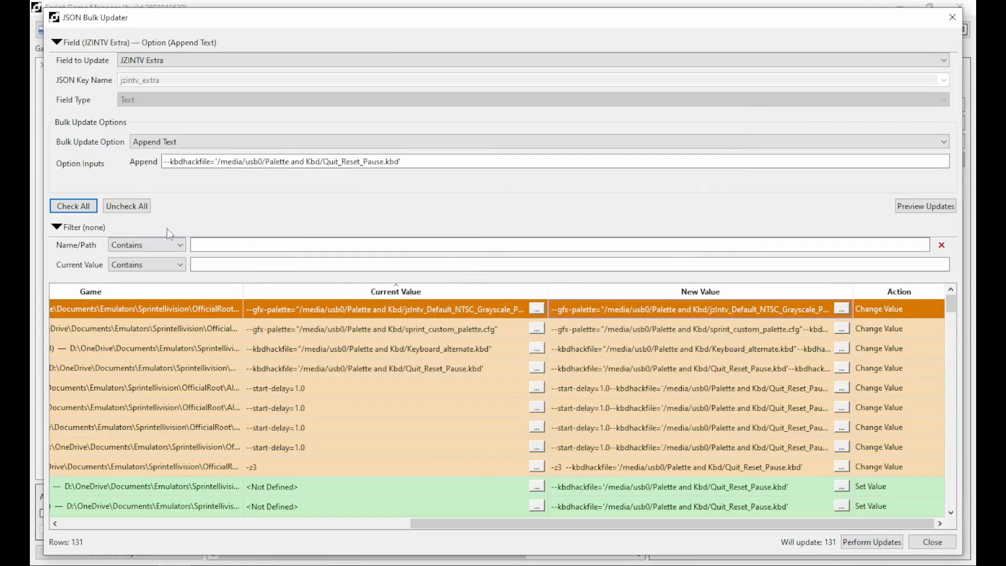
# Add a leading space to the append text, re-preview, and confirm the first game's separated new value.
pyautogui.click(162, 167)
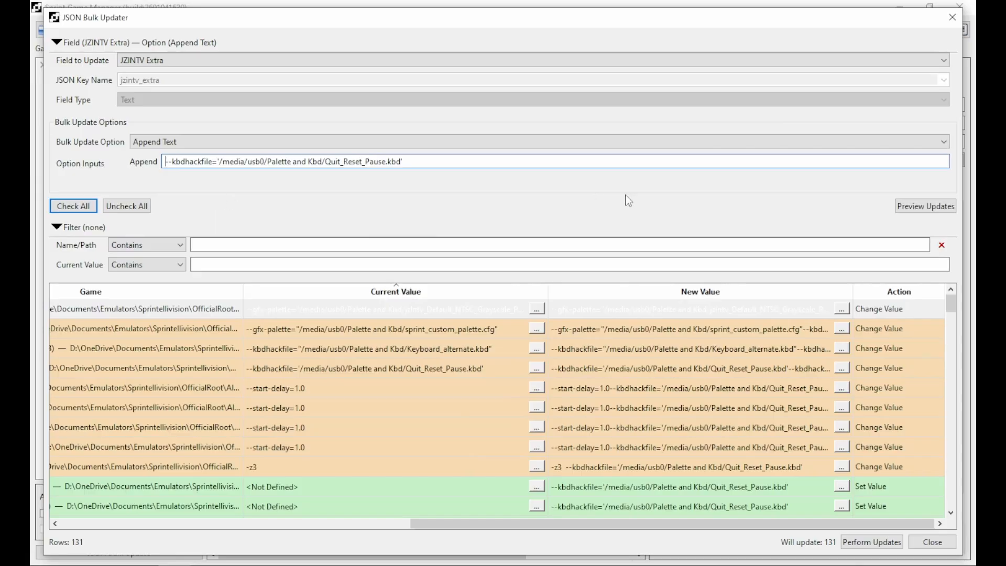
pyautogui.click(922, 208)
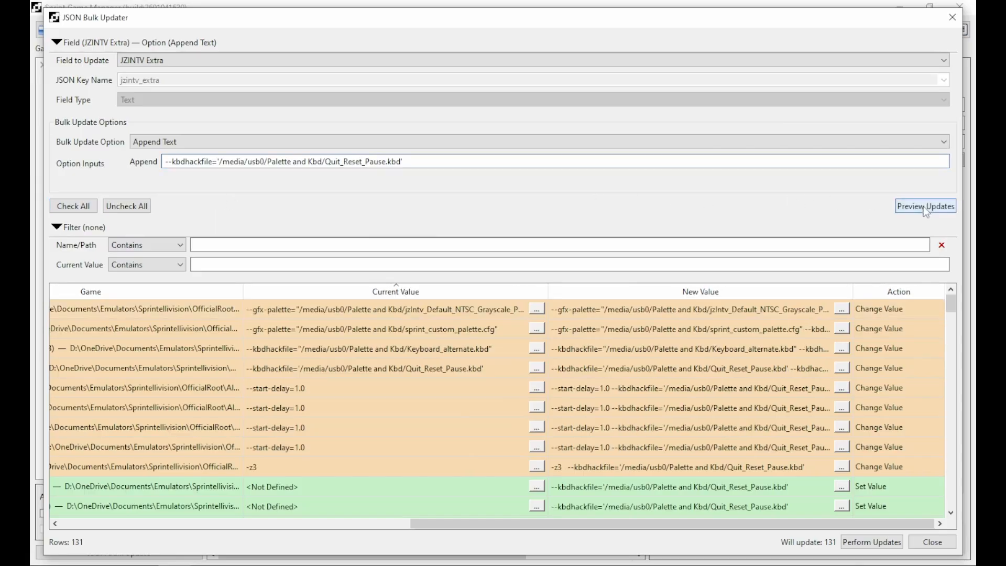
pyautogui.click(842, 309)
pyautogui.click(564, 151)
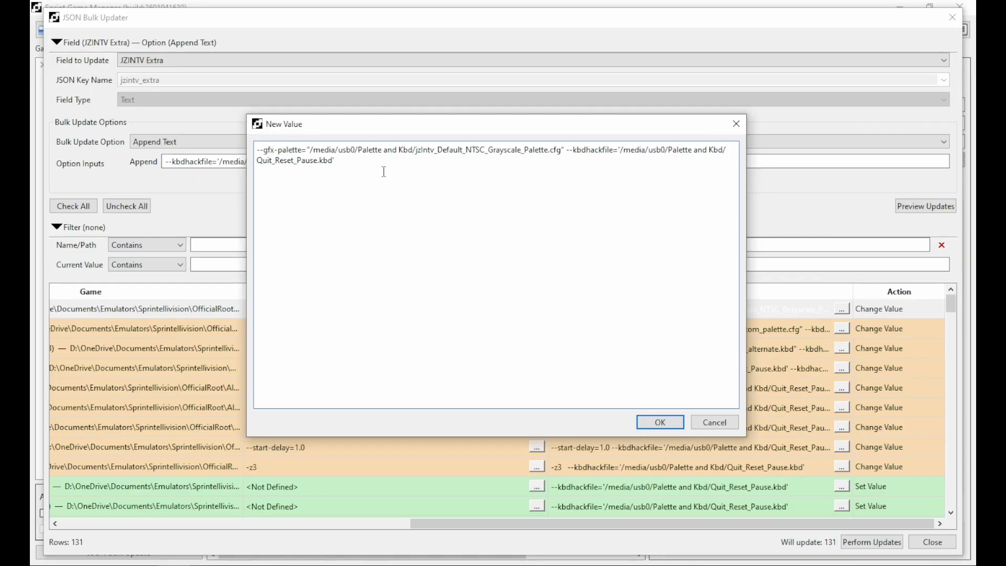
pyautogui.click(667, 427)
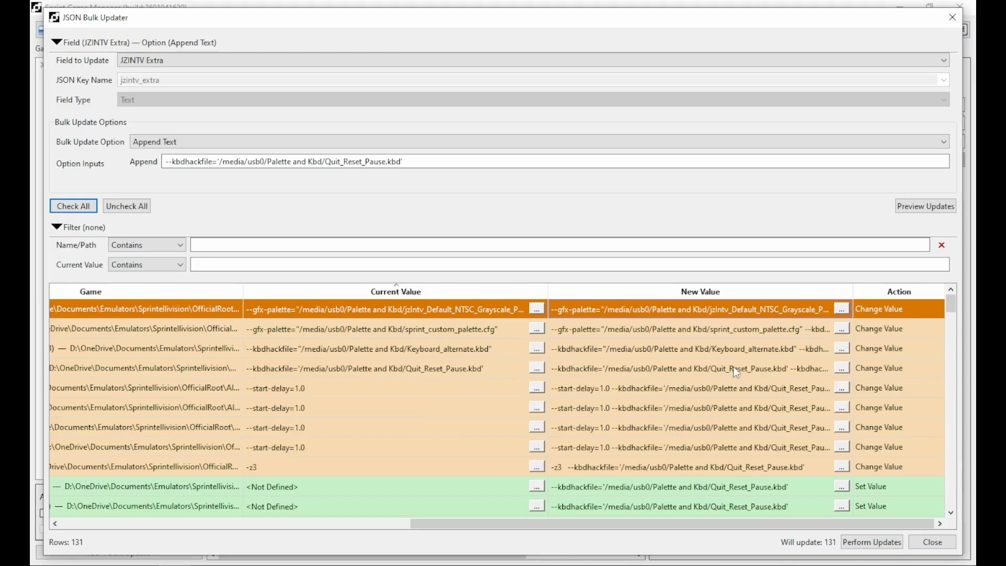
# Review duplicate-option values, narrow the Game column, and copy the --kbdhackfile= option name.
pyautogui.click(843, 369)
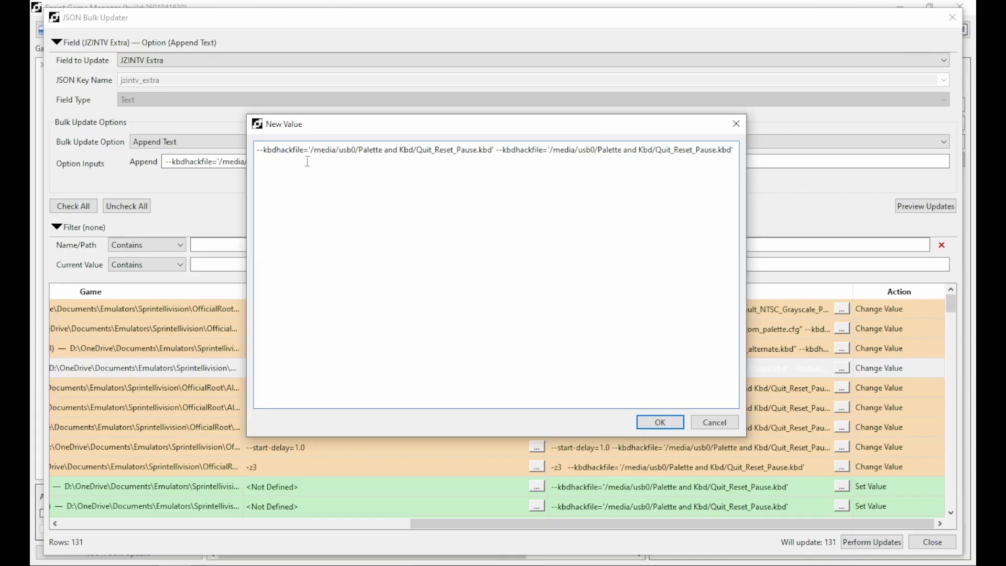
pyautogui.click(716, 420)
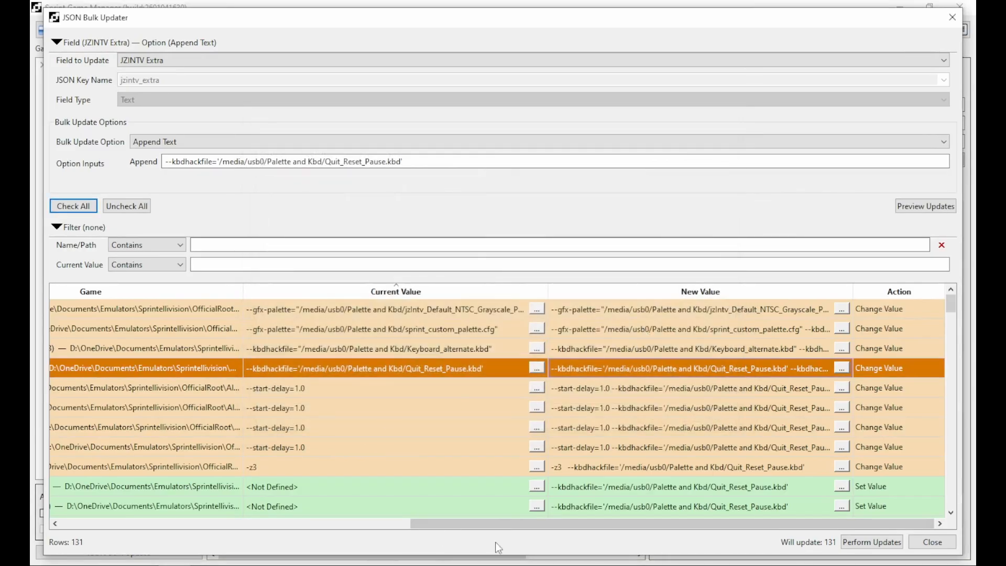
pyautogui.moveTo(504, 528); pyautogui.dragTo(352, 529)
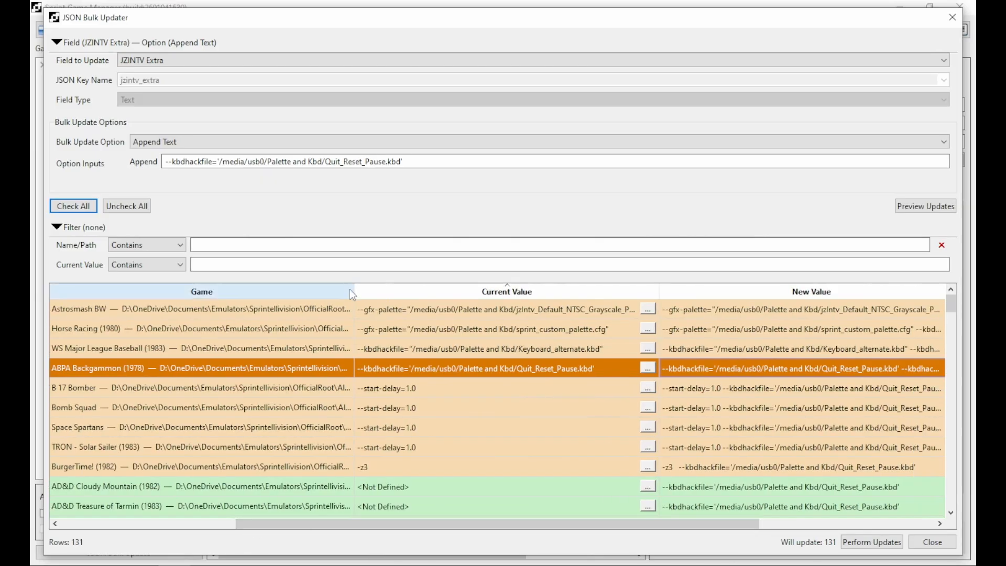
pyautogui.moveTo(354, 290); pyautogui.dragTo(155, 291)
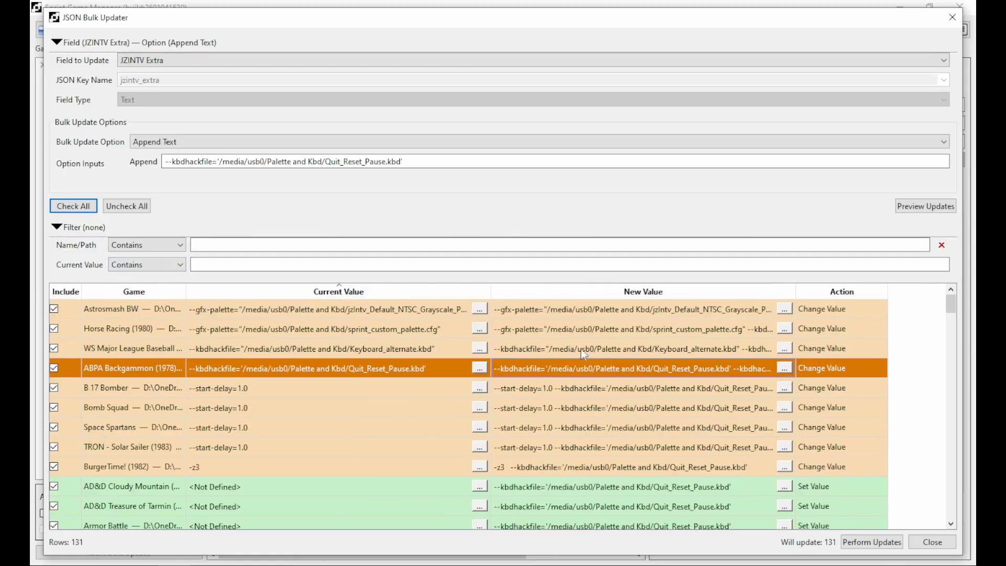
pyautogui.click(150, 265)
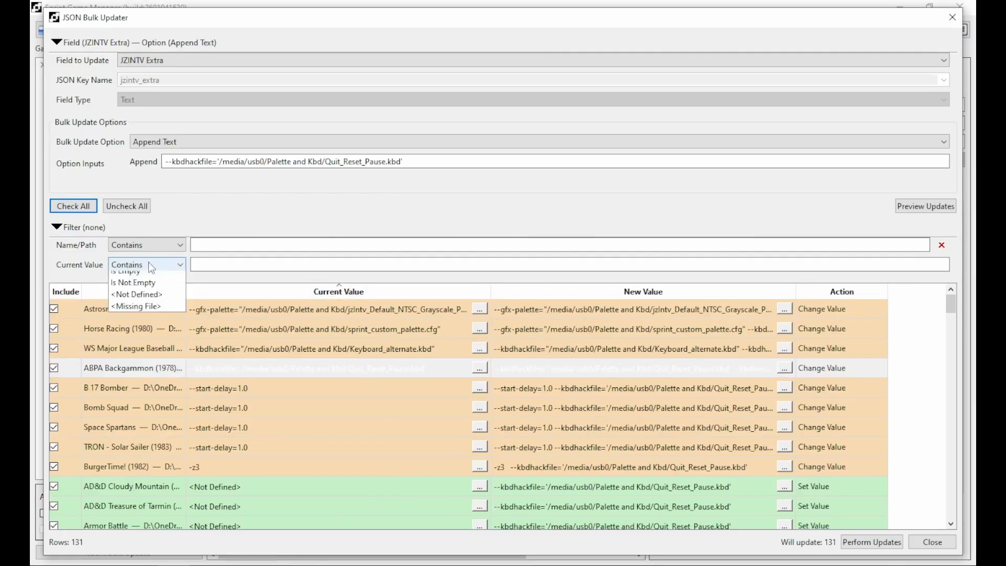
pyautogui.click(451, 350)
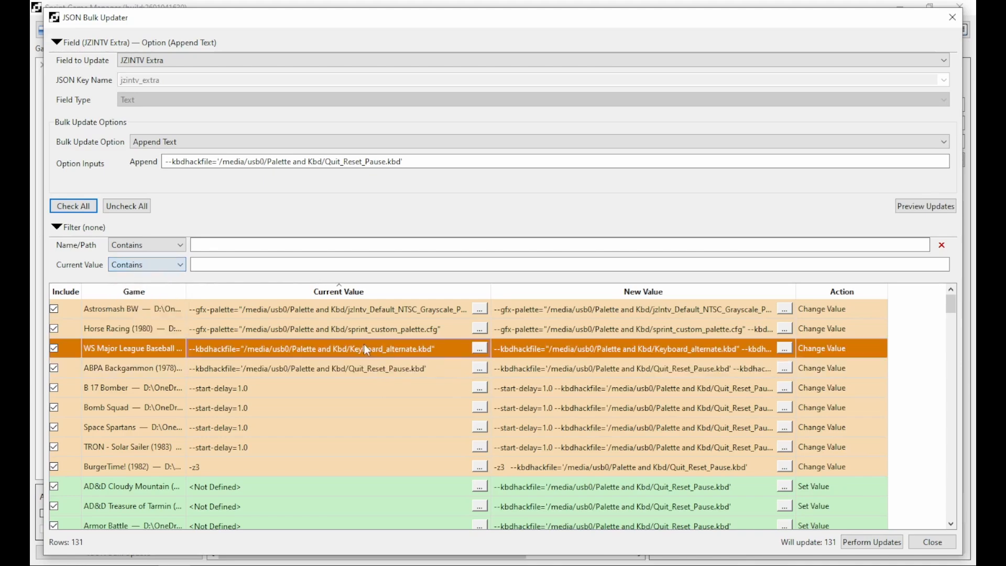
pyautogui.click(478, 349)
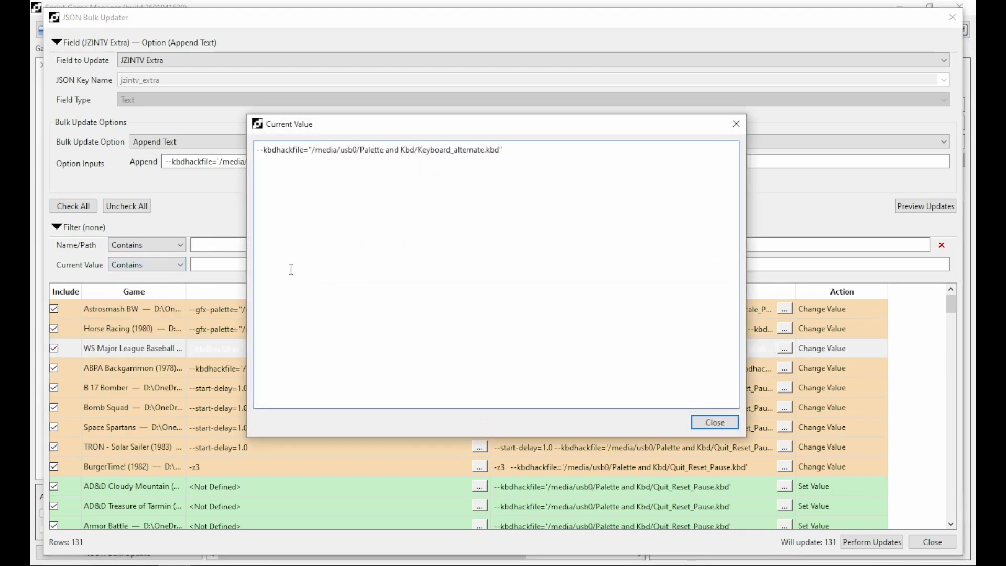
pyautogui.moveTo(308, 151); pyautogui.dragTo(239, 148)
pyautogui.hotkey('ctrl', 'c')
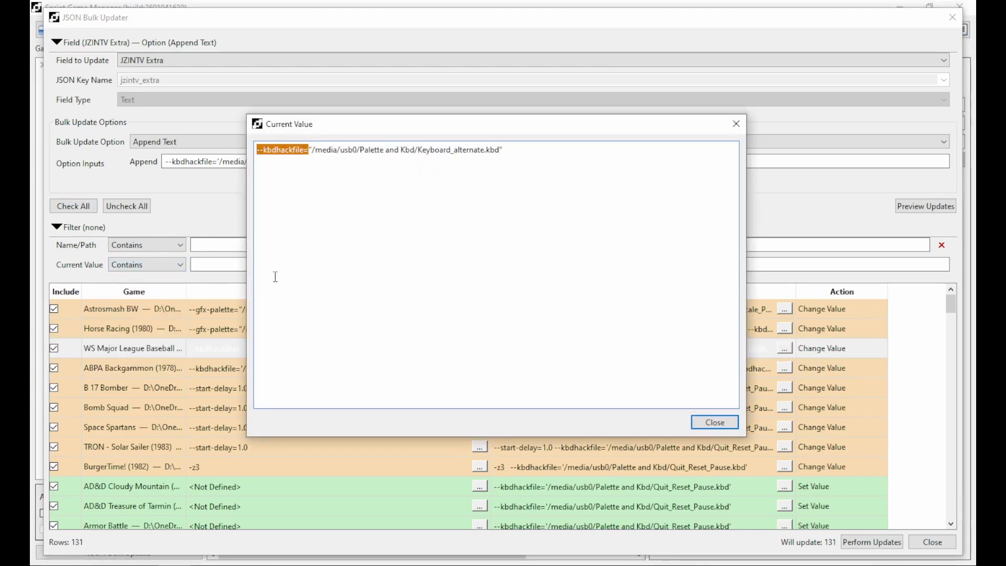
pyautogui.click(715, 422)
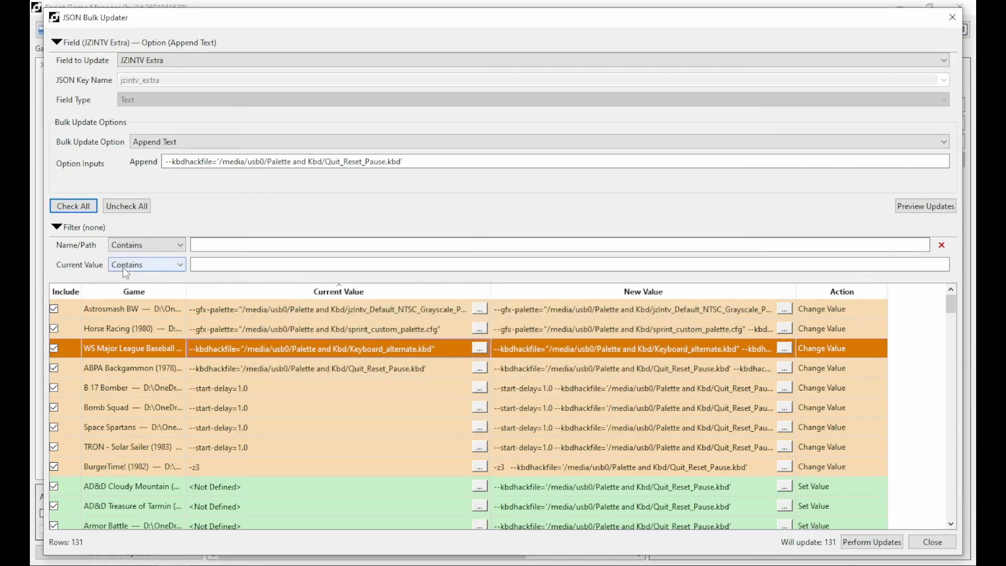
# Filter Current Value to Does Not Contain '--kbdhackfile=' and review the 129 remaining games.
pyautogui.click(158, 265)
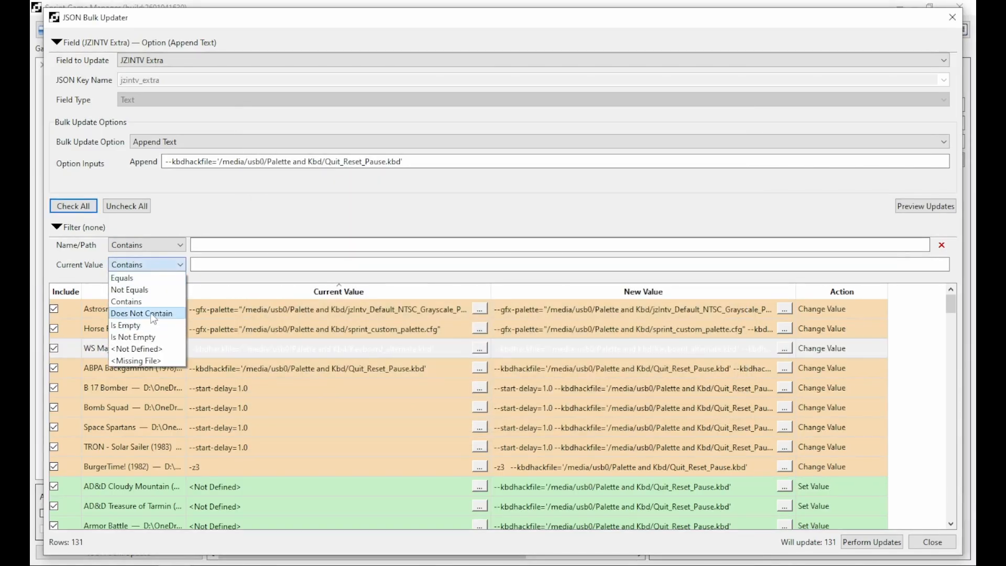
pyautogui.click(141, 313)
pyautogui.click(218, 265)
pyautogui.hotkey('ctrl', 'v')
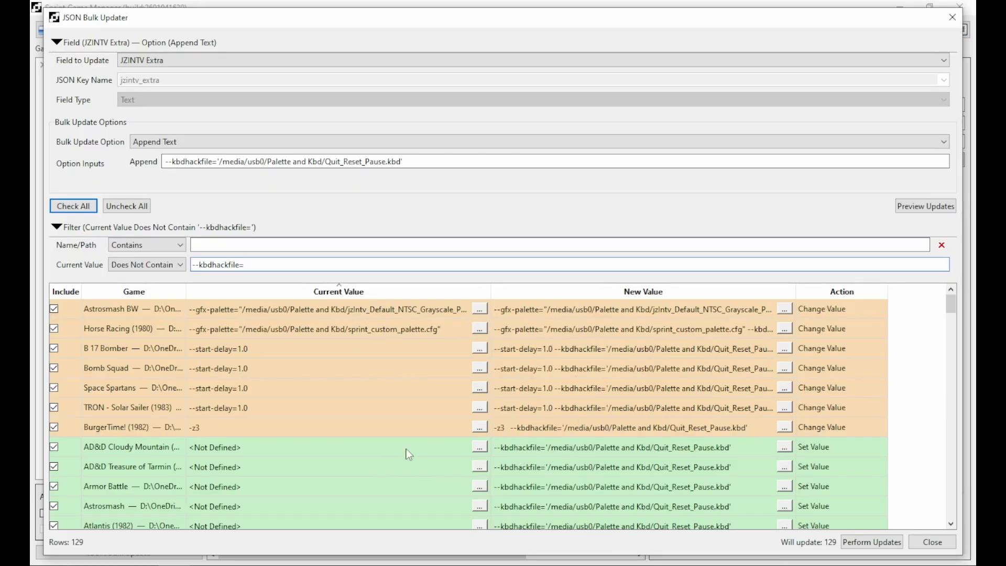
pyautogui.scroll(-1, 409, 425)
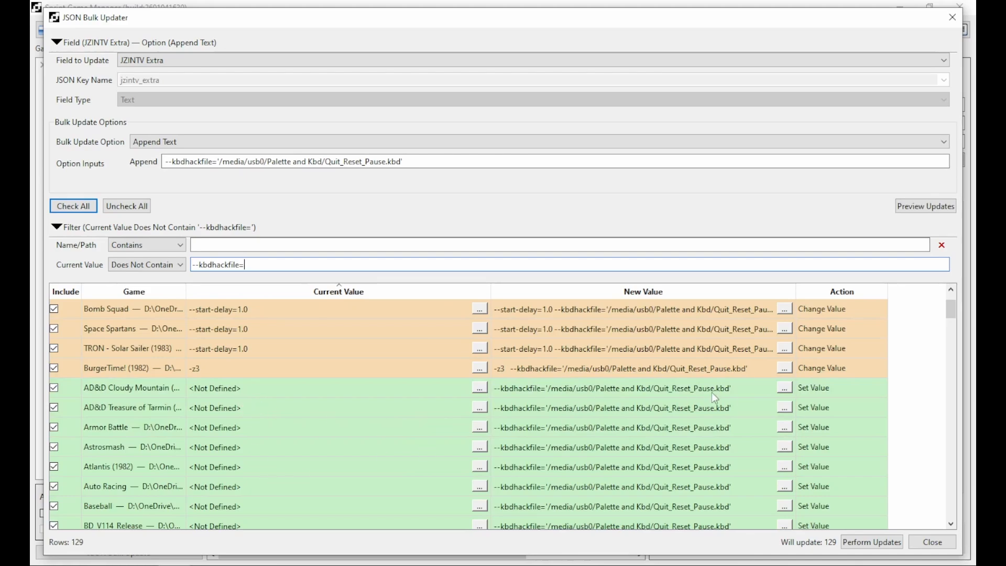
pyautogui.click(784, 388)
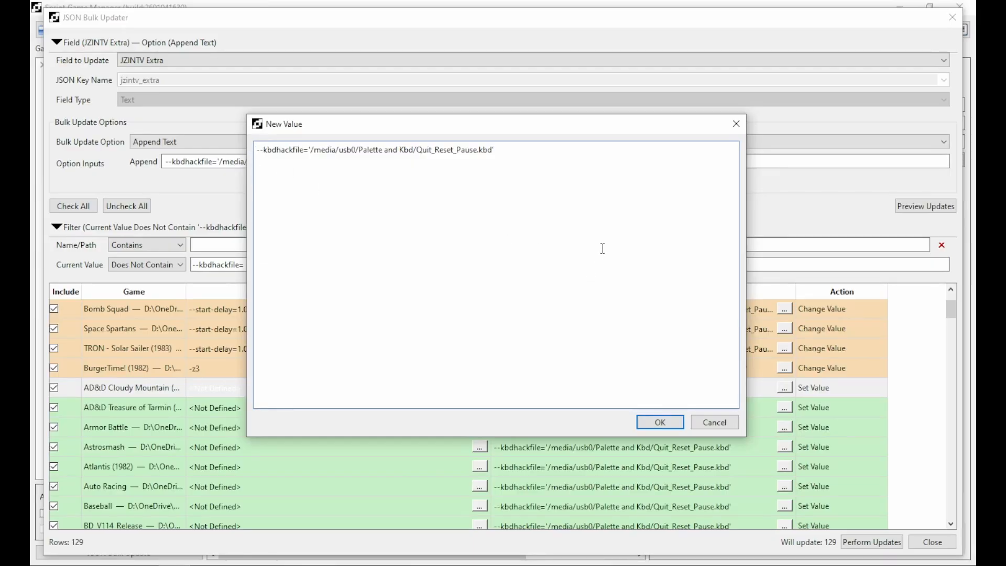
pyautogui.click(714, 422)
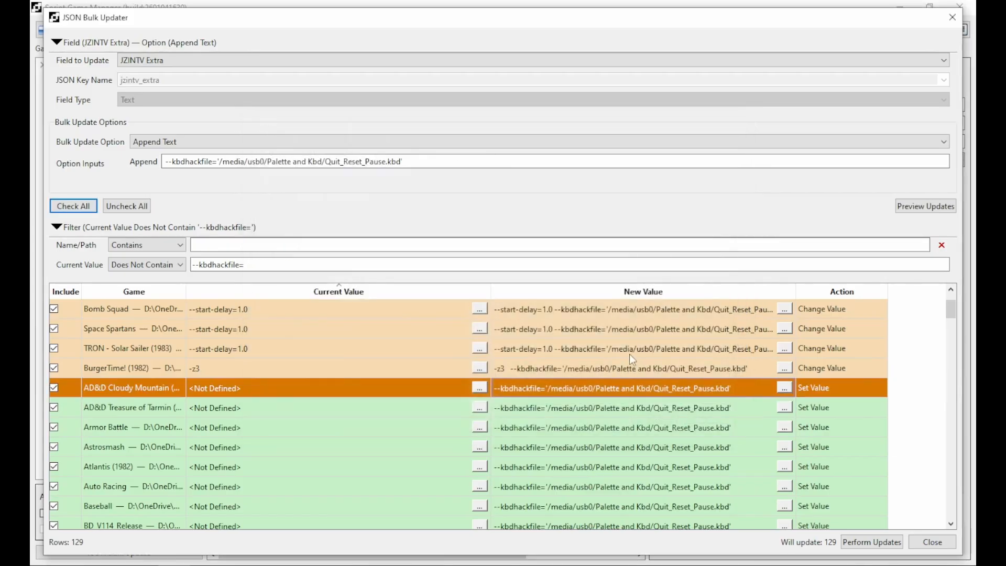
# Apply the append to the 129 filtered games, clear the filter, and inspect AD&D Treasure of Tarmin.
pyautogui.click(881, 546)
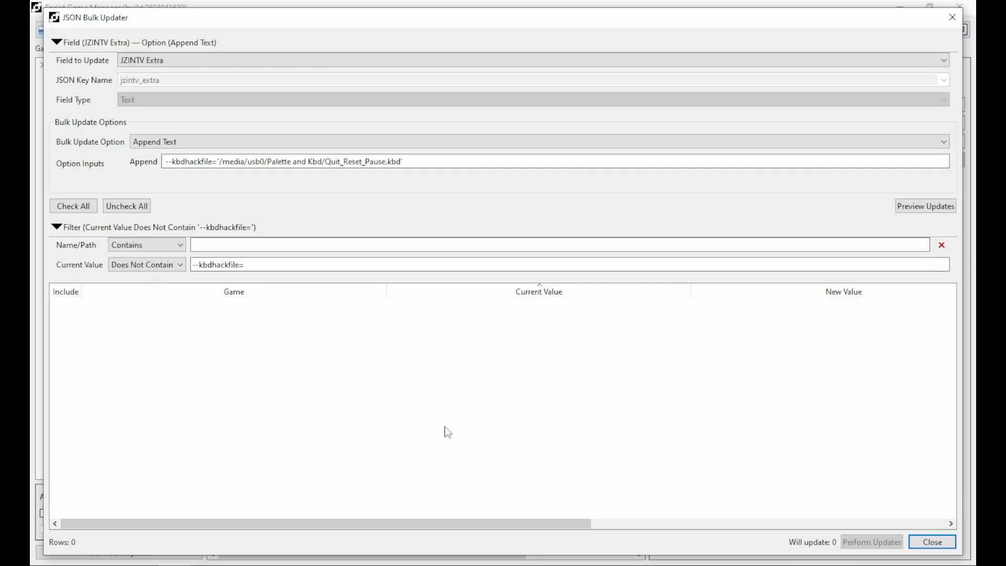
pyautogui.click(941, 245)
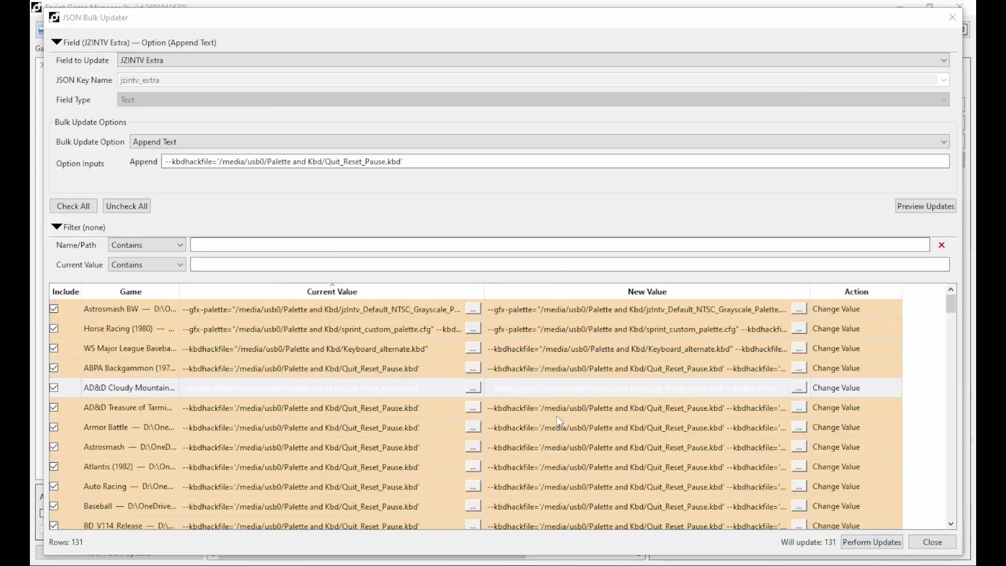
pyautogui.click(691, 407)
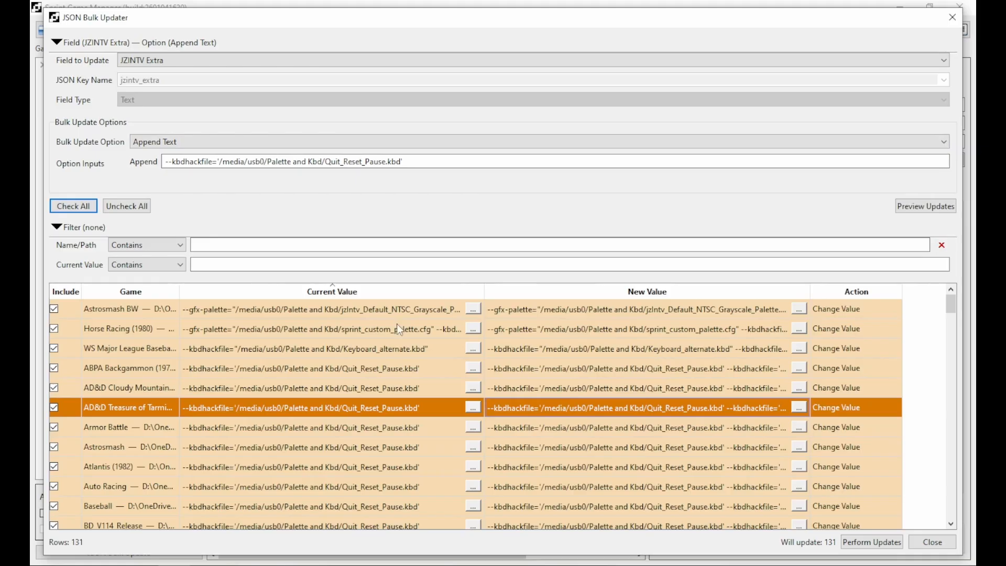
# Set the bulk update option back to No Change and refresh the table.
pyautogui.click(171, 147)
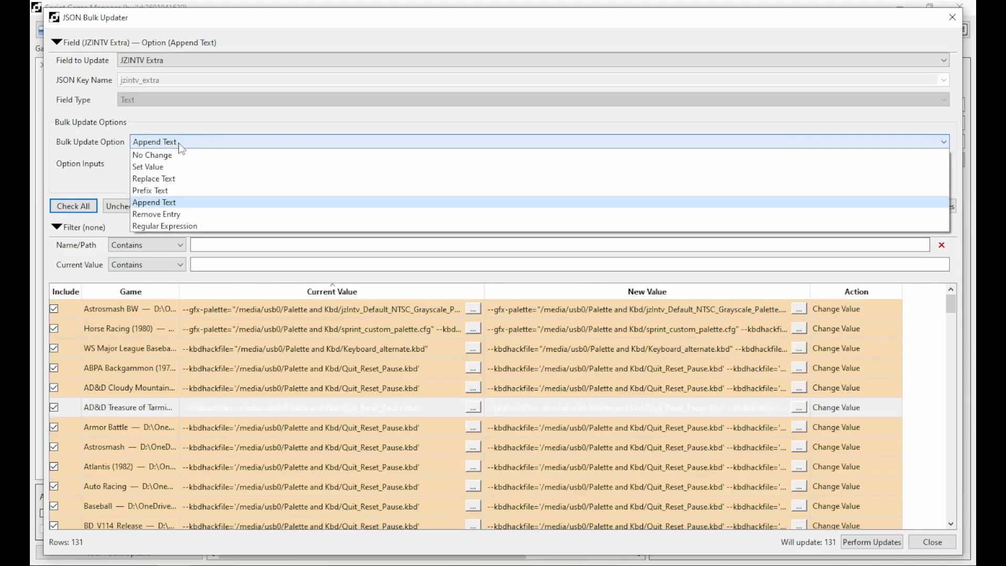
pyautogui.click(167, 152)
pyautogui.click(900, 182)
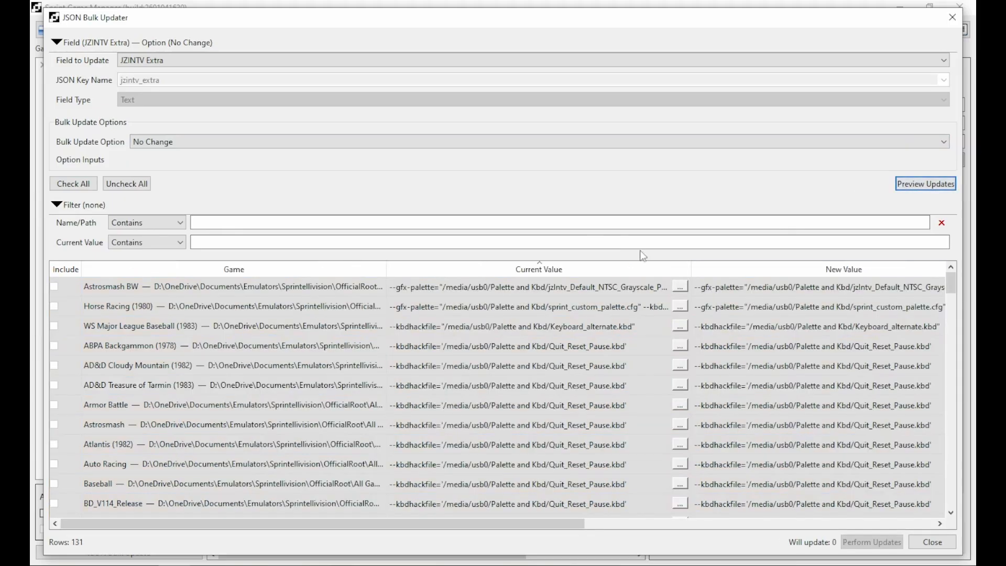
pyautogui.moveTo(551, 524); pyautogui.dragTo(894, 547)
pyautogui.moveTo(838, 514); pyautogui.dragTo(503, 529)
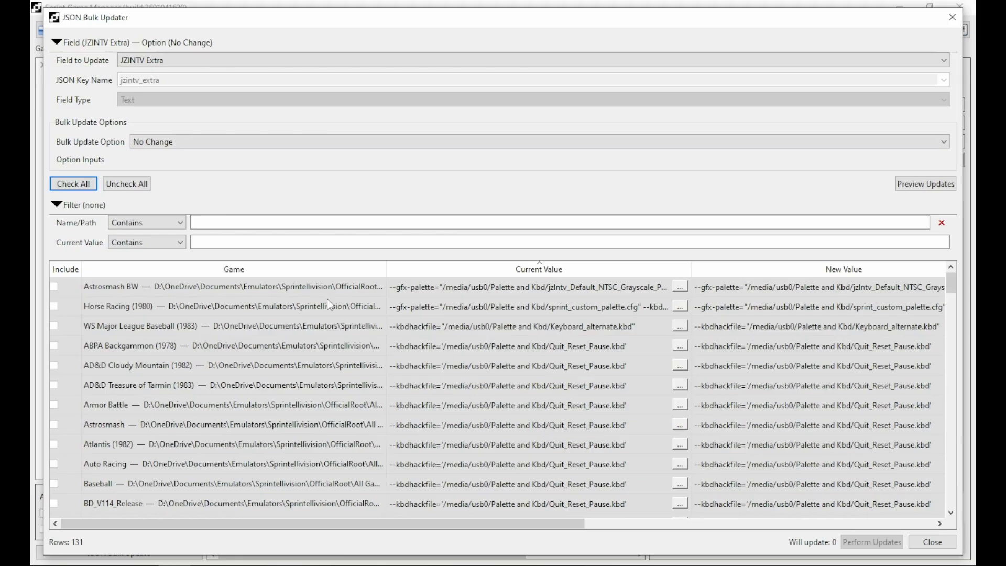
pyautogui.click(156, 143)
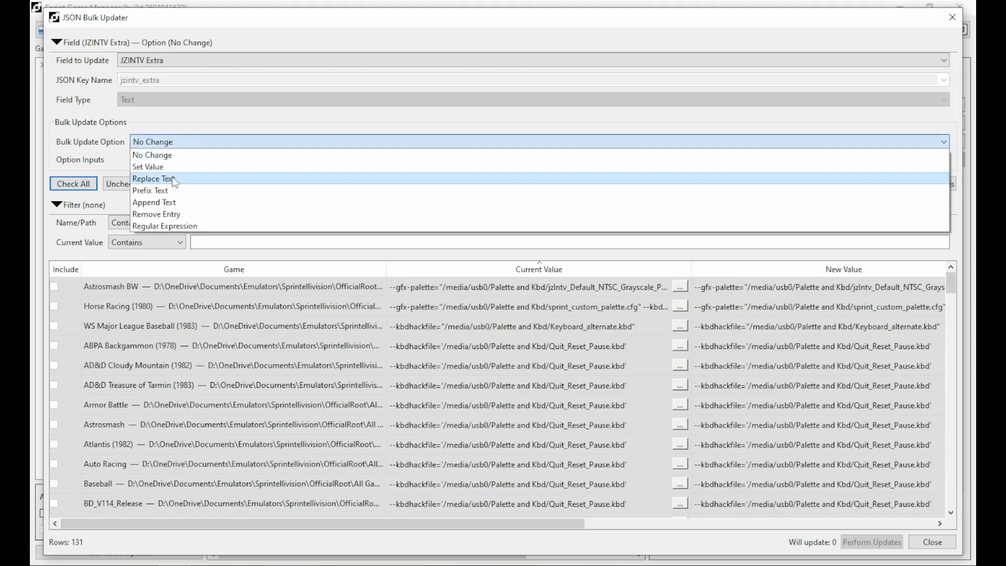
pyautogui.click(261, 119)
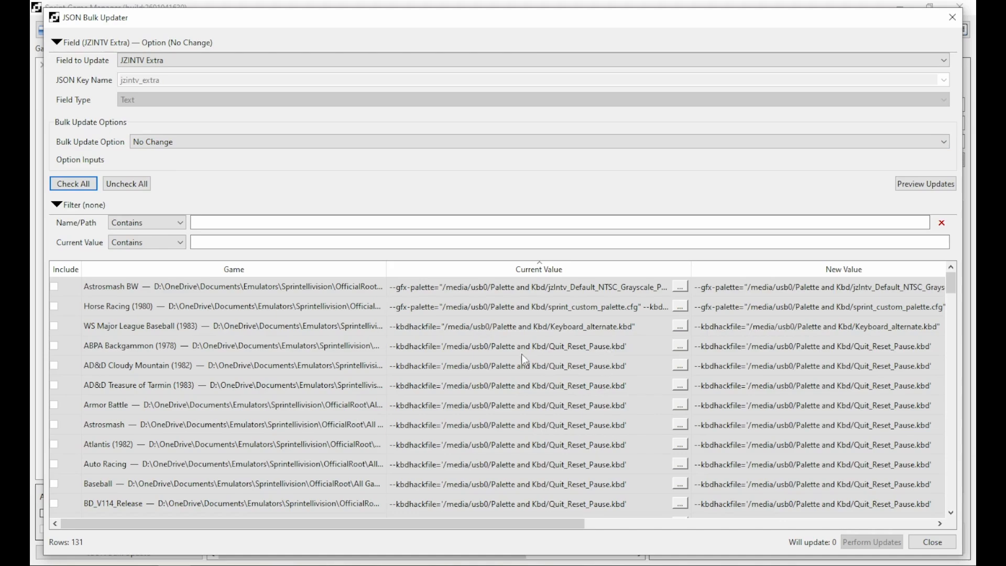
# Copy ABPA Backgammon's full keyboard hack option text from its current value viewer.
pyautogui.click(680, 346)
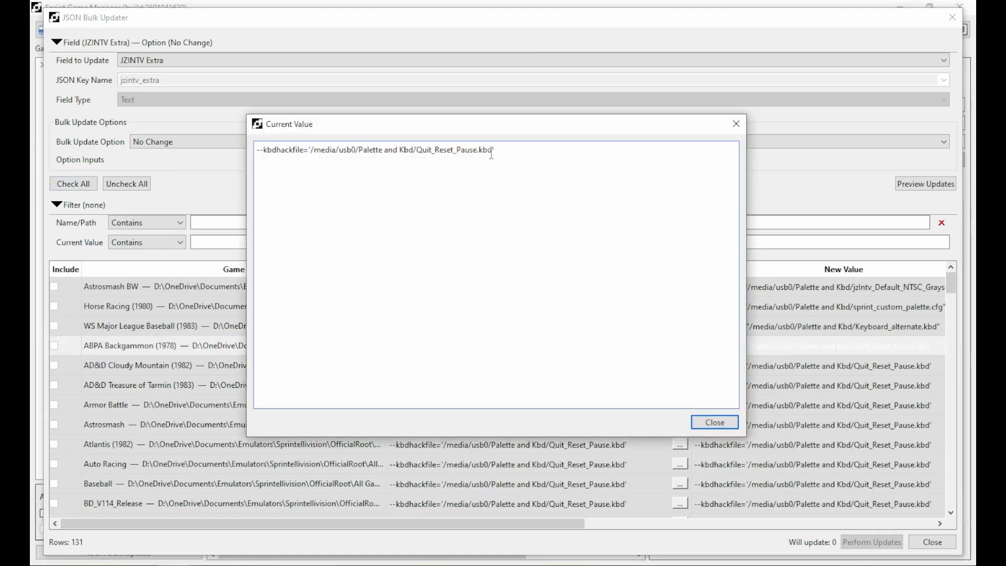
pyautogui.moveTo(504, 151); pyautogui.dragTo(229, 153)
pyautogui.hotkey('ctrl', 'c')
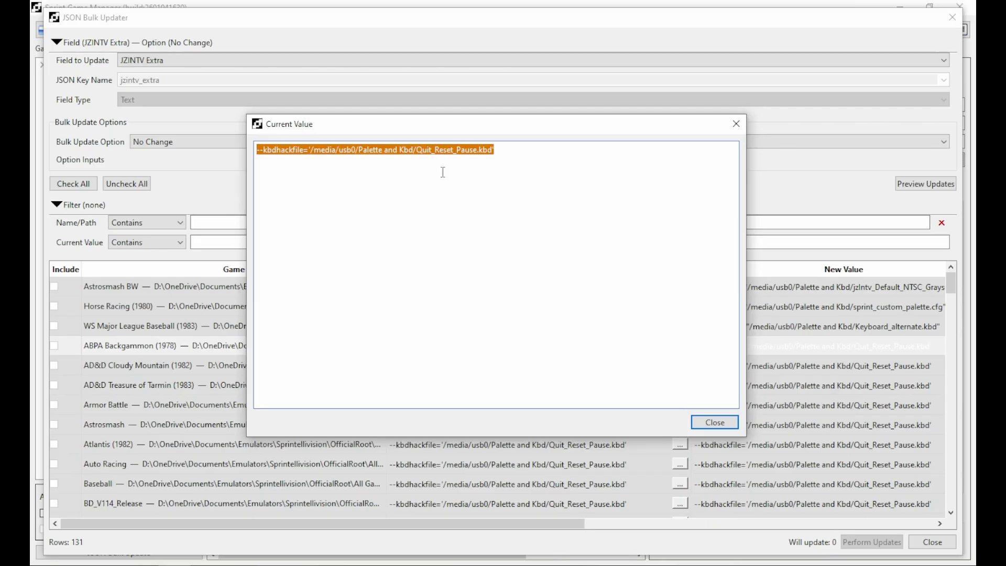
pyautogui.click(715, 422)
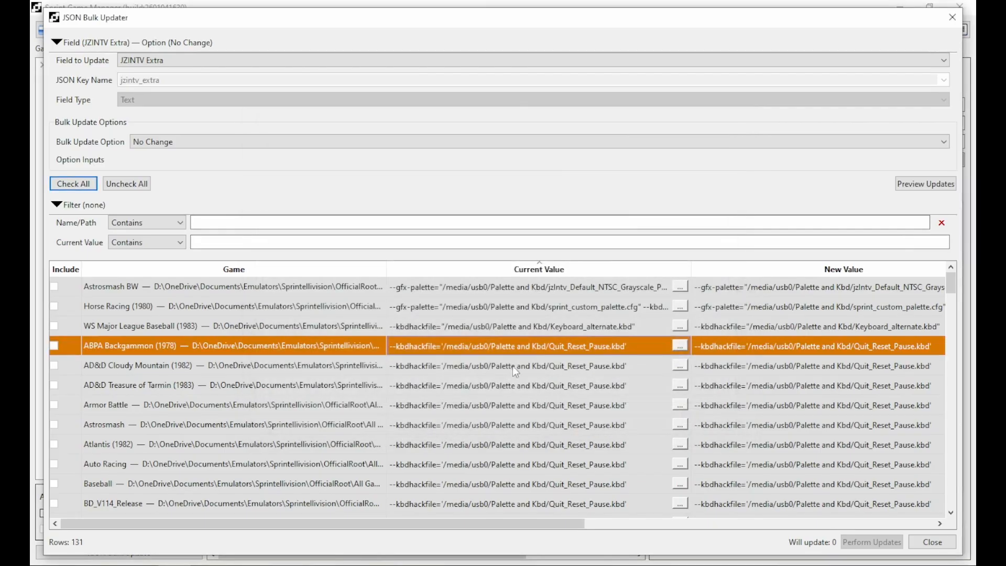
pyautogui.click(166, 143)
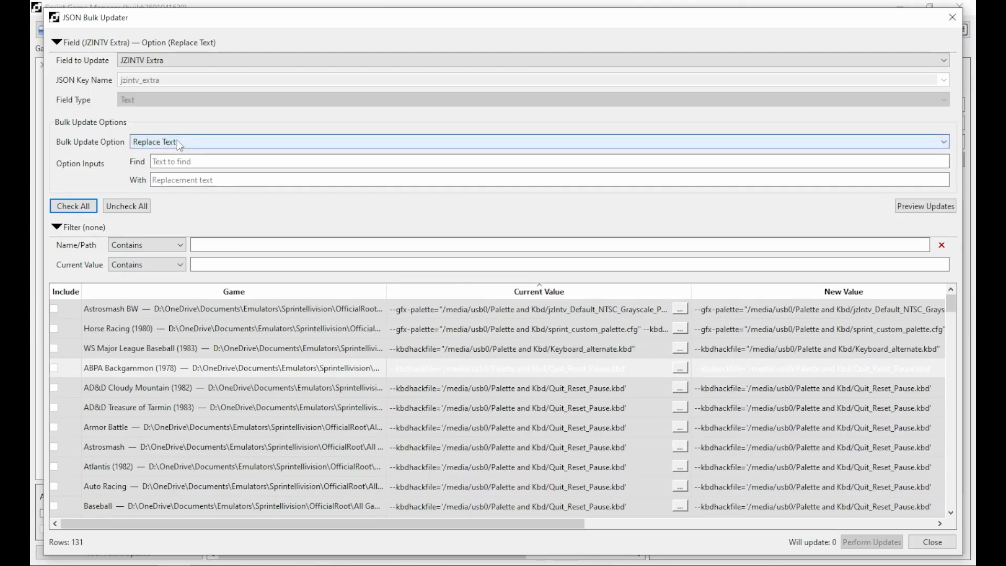
# Replace the pasted Quit_Reset_Pause kbdhackfile option with nothing and apply it to 130 games.
pyautogui.click(176, 163)
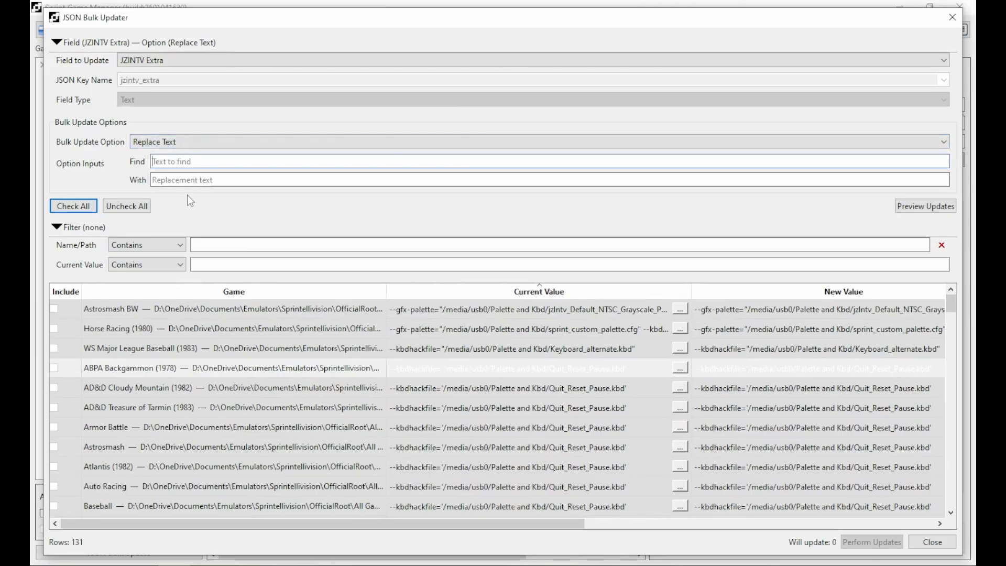
pyautogui.hotkey('ctrl', 'v')
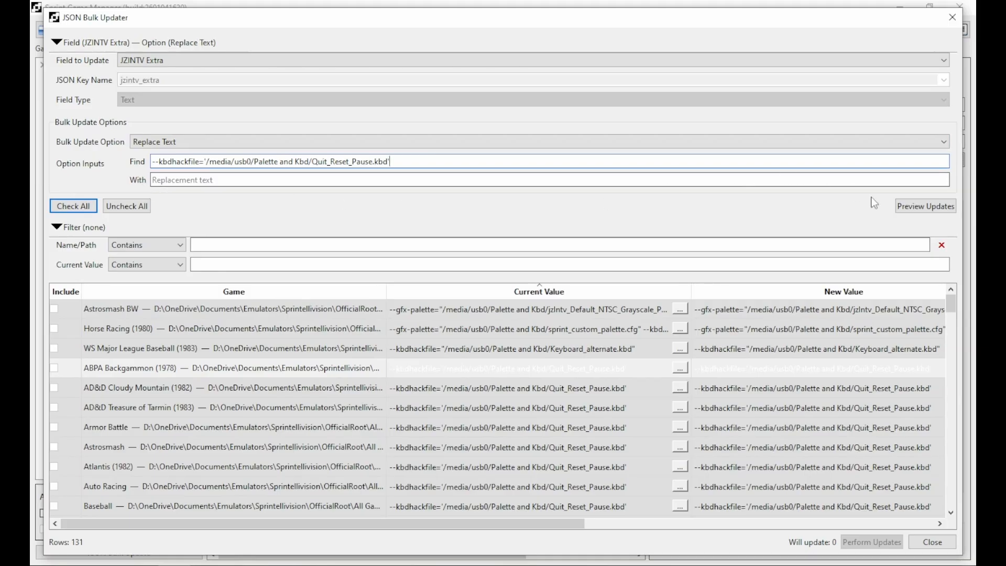
pyautogui.click(911, 205)
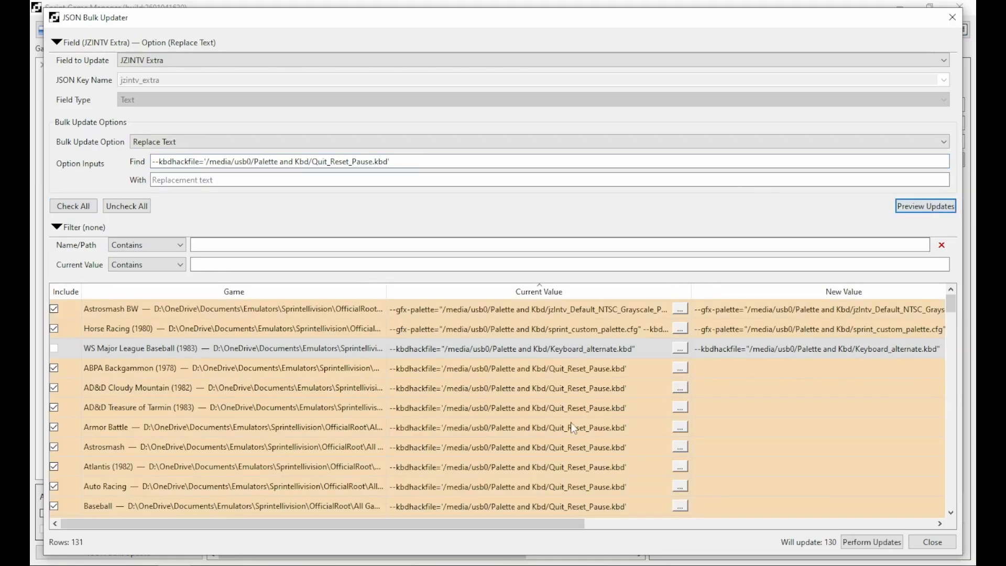
pyautogui.scroll(-14, 787, 332)
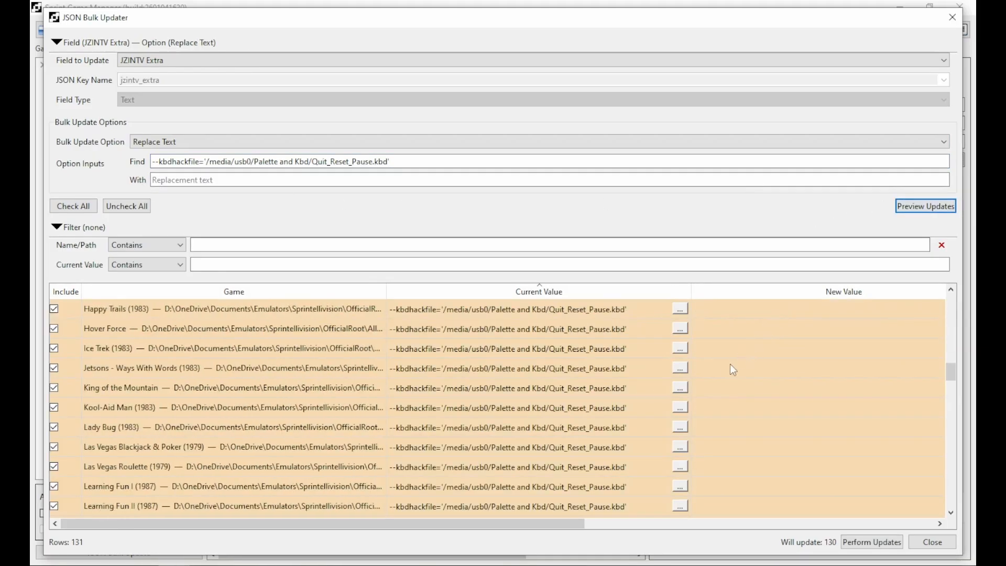
pyautogui.scroll(-2, 593, 407)
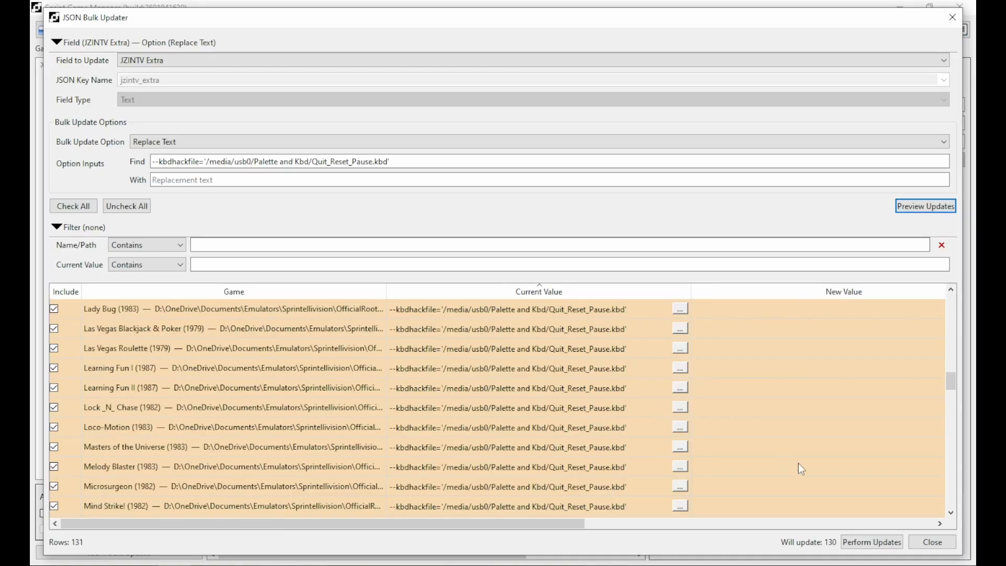
pyautogui.click(886, 544)
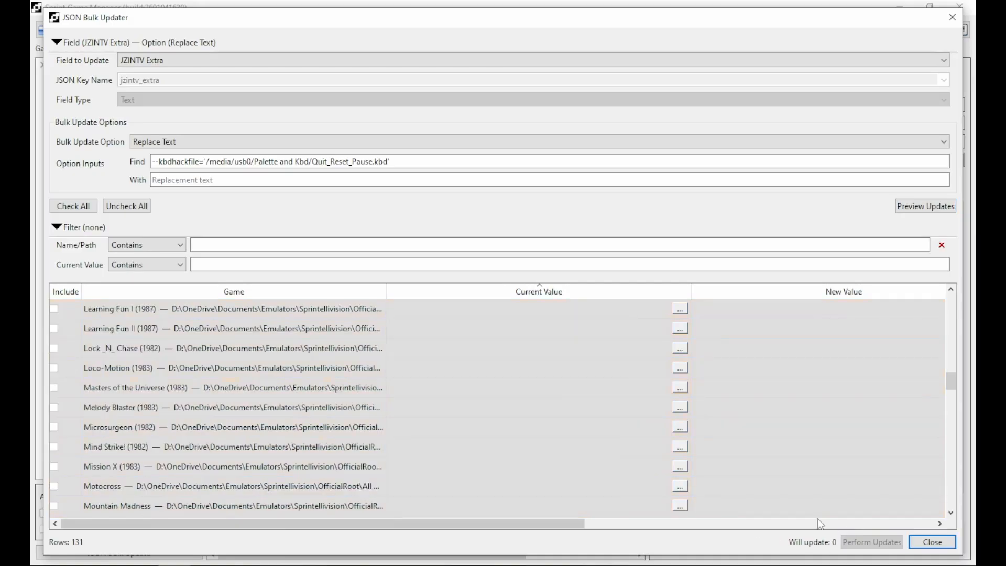
pyautogui.scroll(18, 704, 456)
pyautogui.scroll(1, 613, 437)
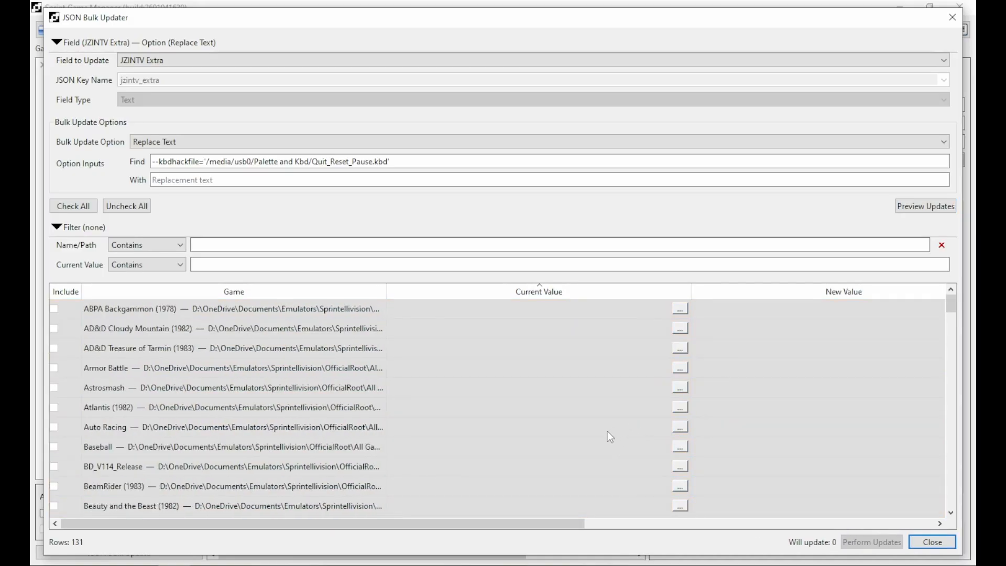
# Filter Current Value to Is Empty and apply Remove Entry to those 123 games.
pyautogui.click(152, 266)
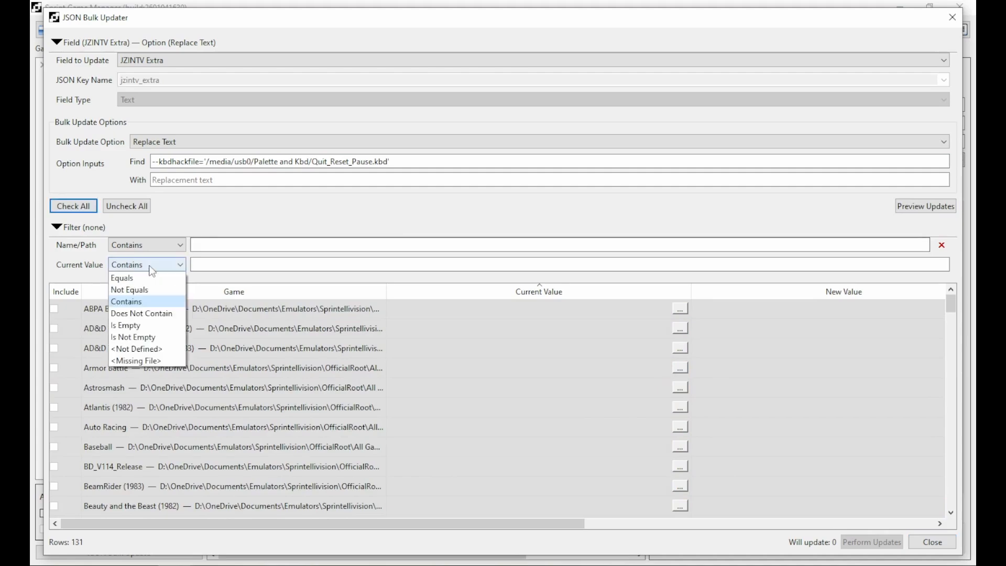
pyautogui.click(129, 325)
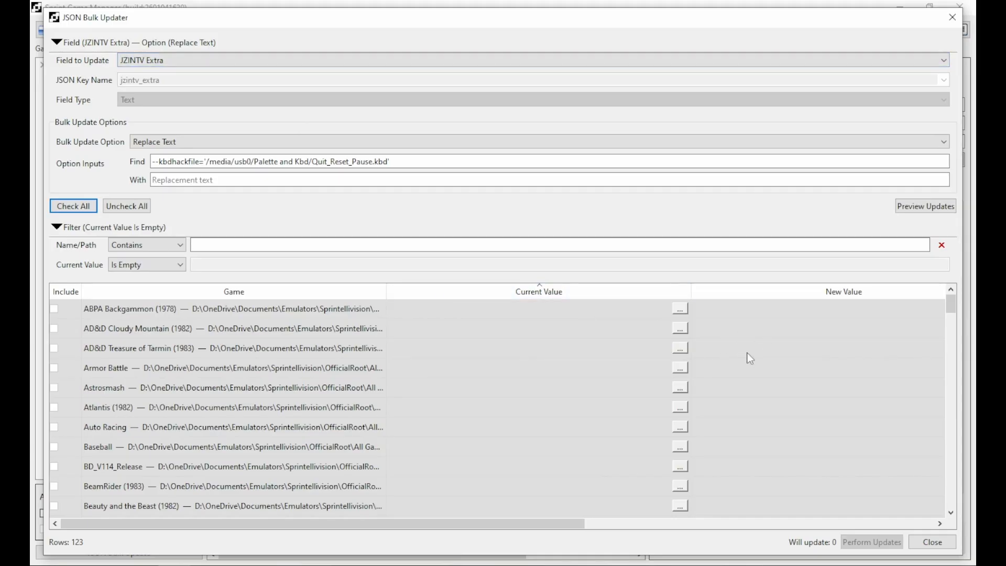
pyautogui.click(172, 141)
pyautogui.click(155, 214)
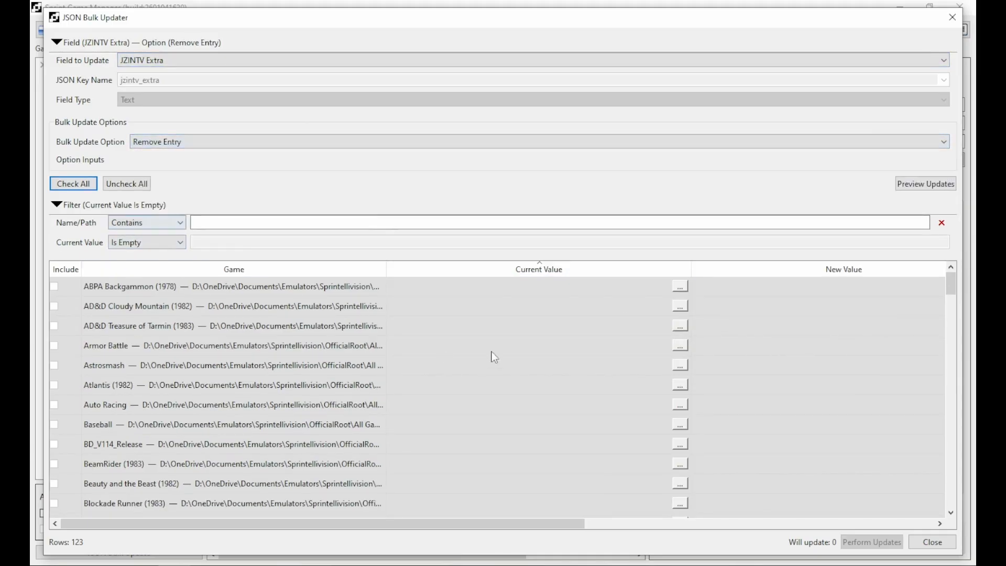
pyautogui.click(917, 183)
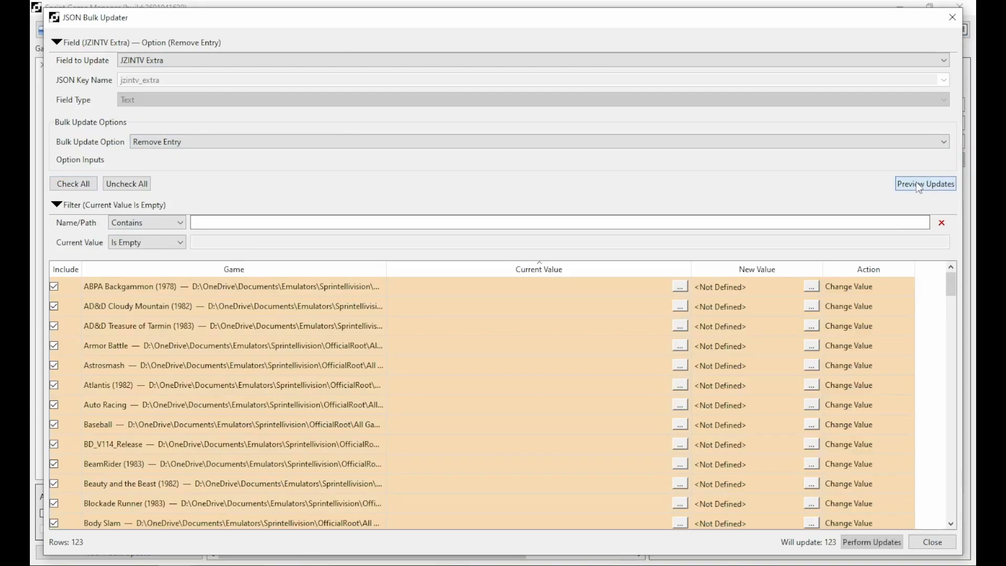
pyautogui.scroll(-20, 591, 388)
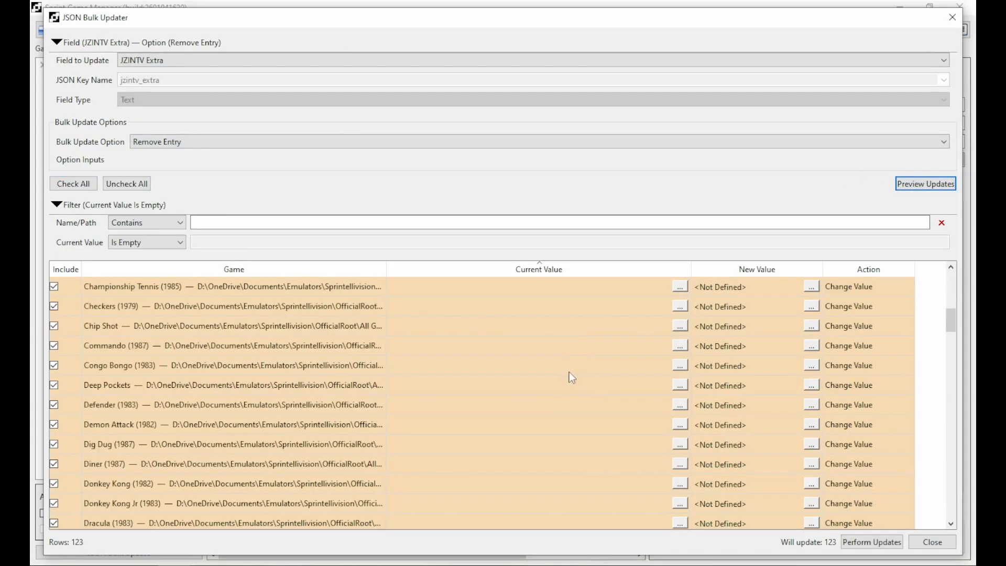
pyautogui.scroll(-4, 571, 446)
pyautogui.scroll(14, 555, 451)
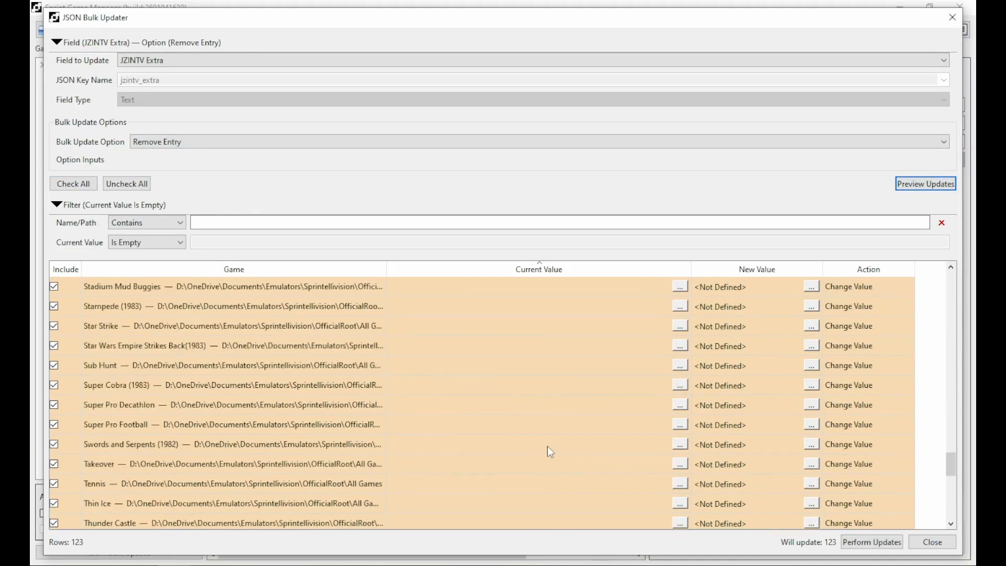
pyautogui.scroll(18, 555, 411)
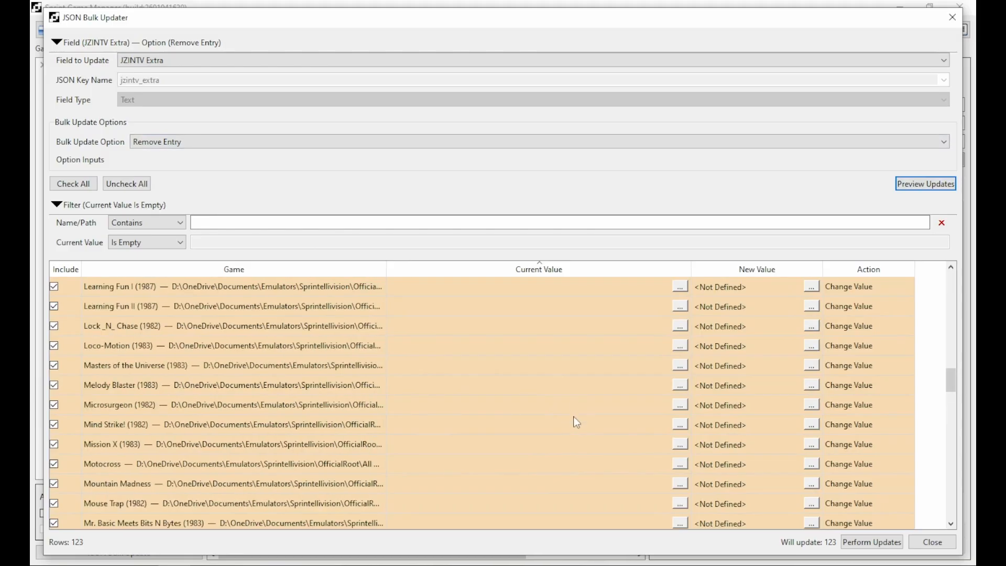
pyautogui.click(872, 542)
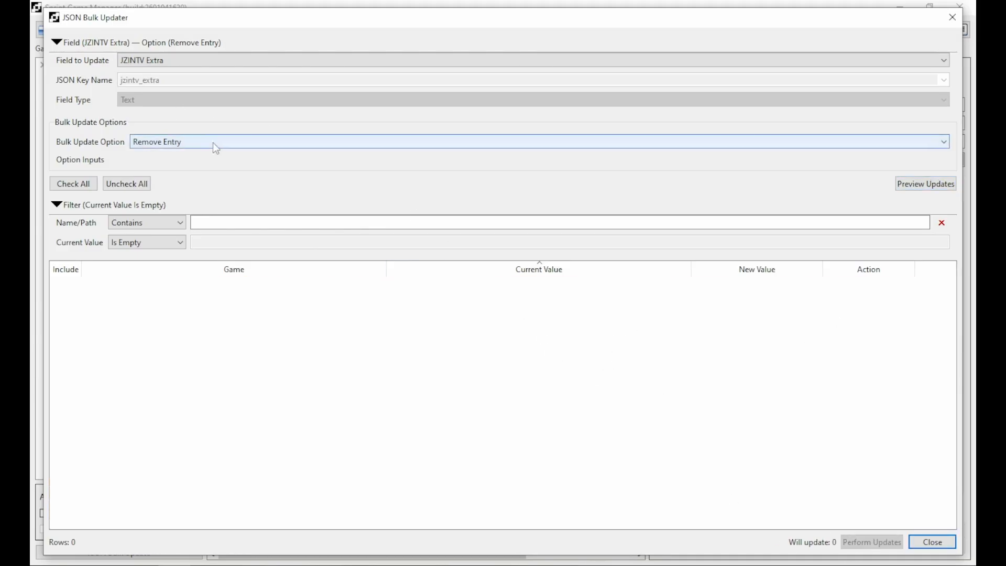
# Set the bulk update option to No Change, refresh the preview, and clear the filter.
pyautogui.click(156, 142)
pyautogui.click(156, 153)
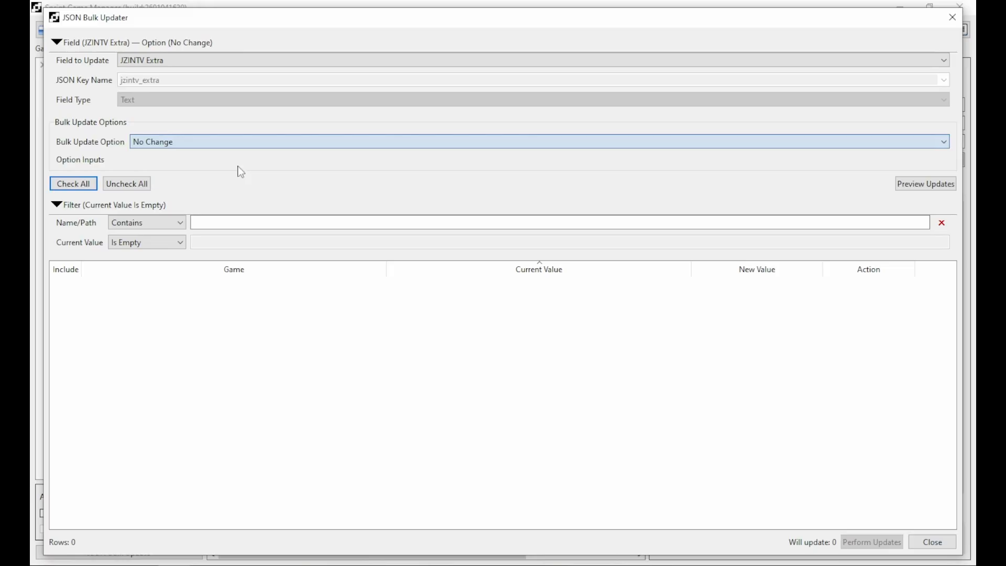
pyautogui.click(924, 184)
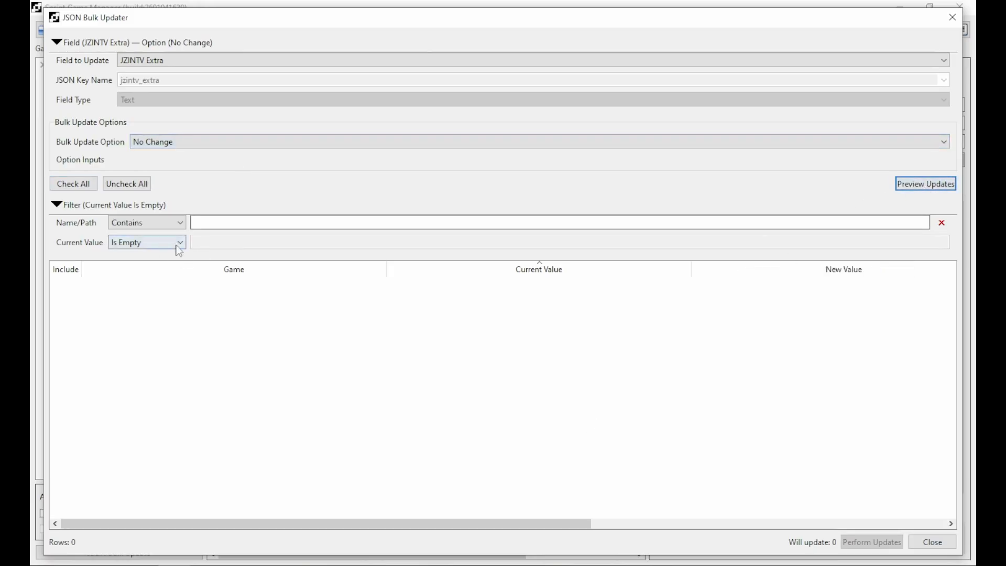
pyautogui.click(942, 223)
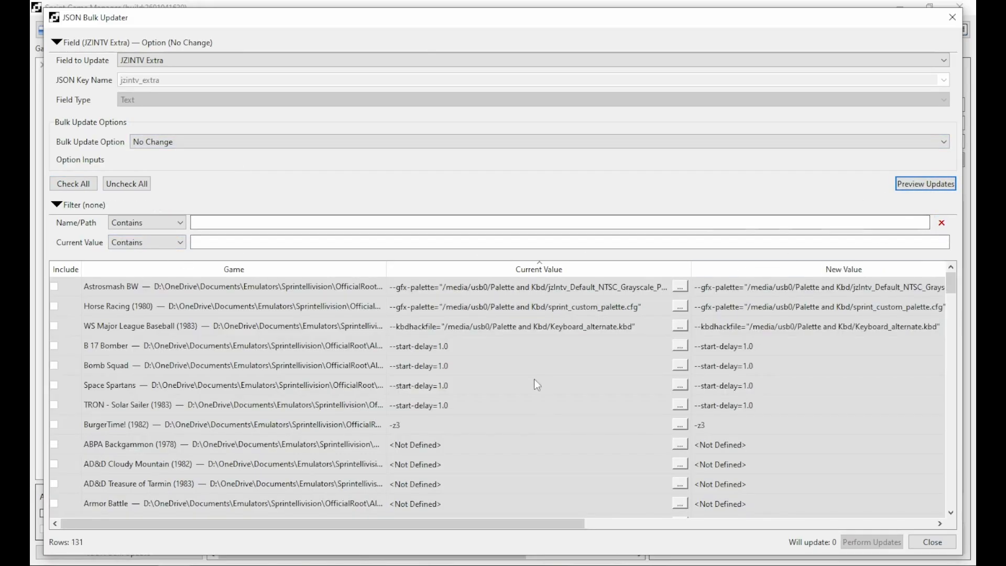
pyautogui.scroll(-2, 538, 385)
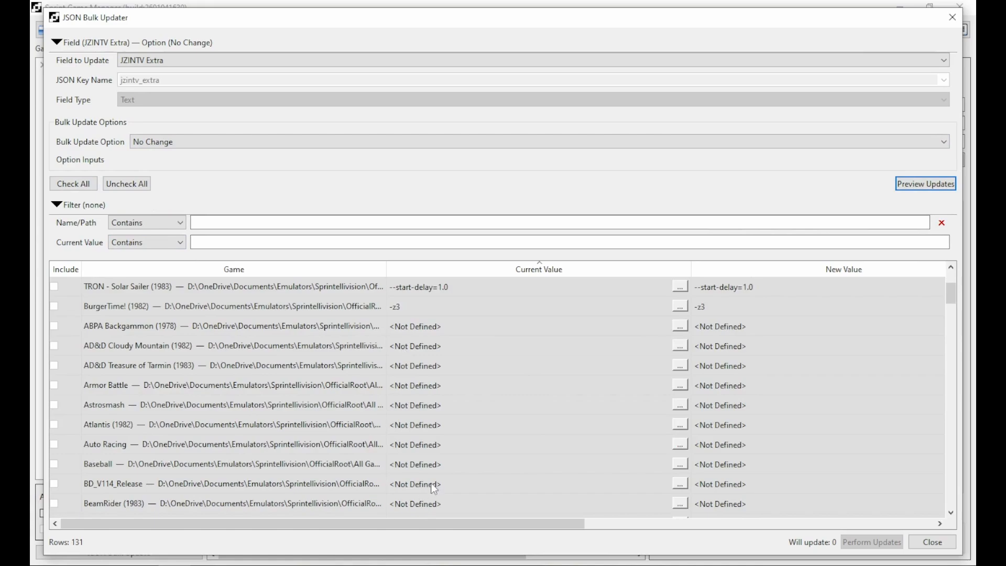
pyautogui.scroll(2, 603, 443)
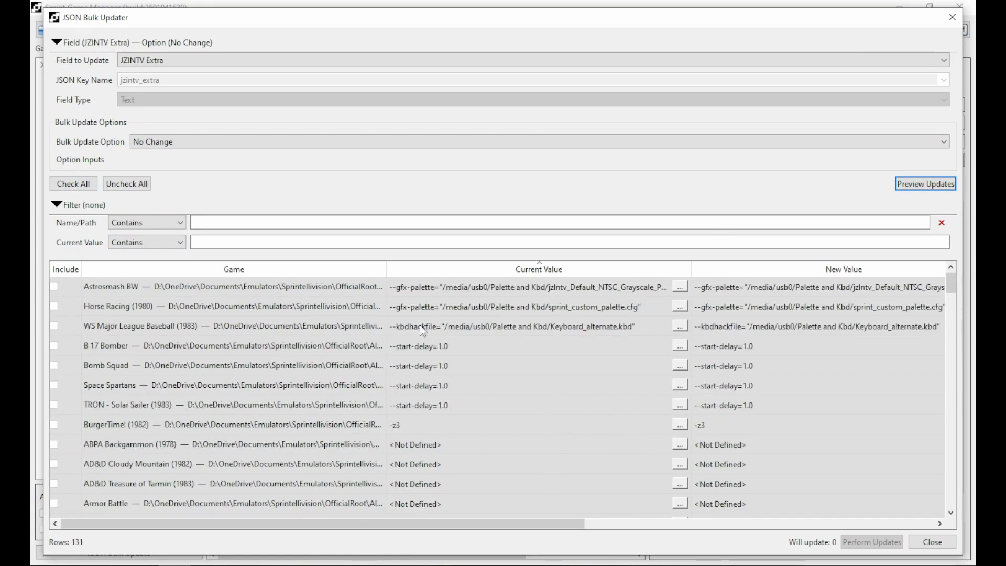
# Browse the available update fields, keeping JZINTV Extra selected.
pyautogui.click(134, 141)
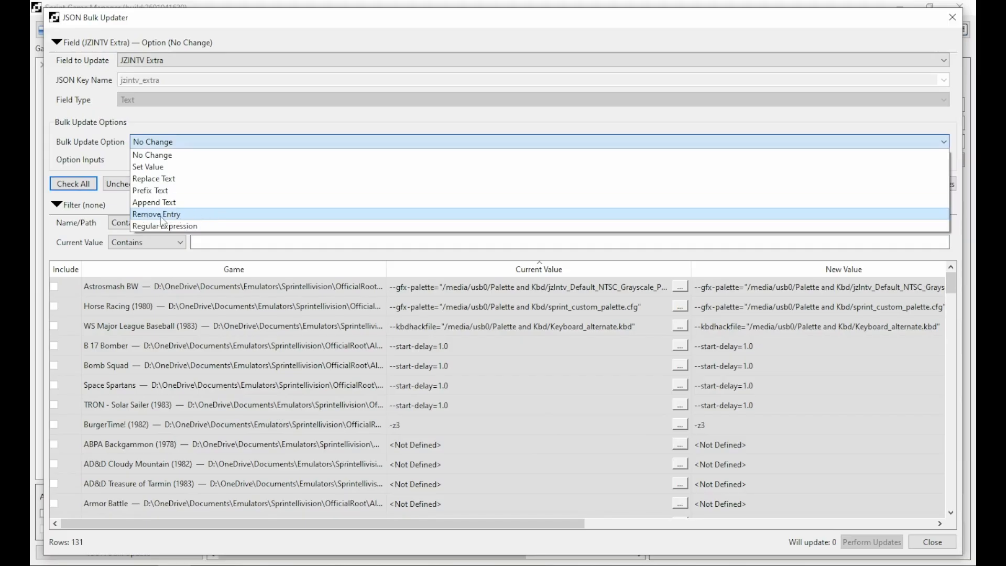
pyautogui.click(161, 65)
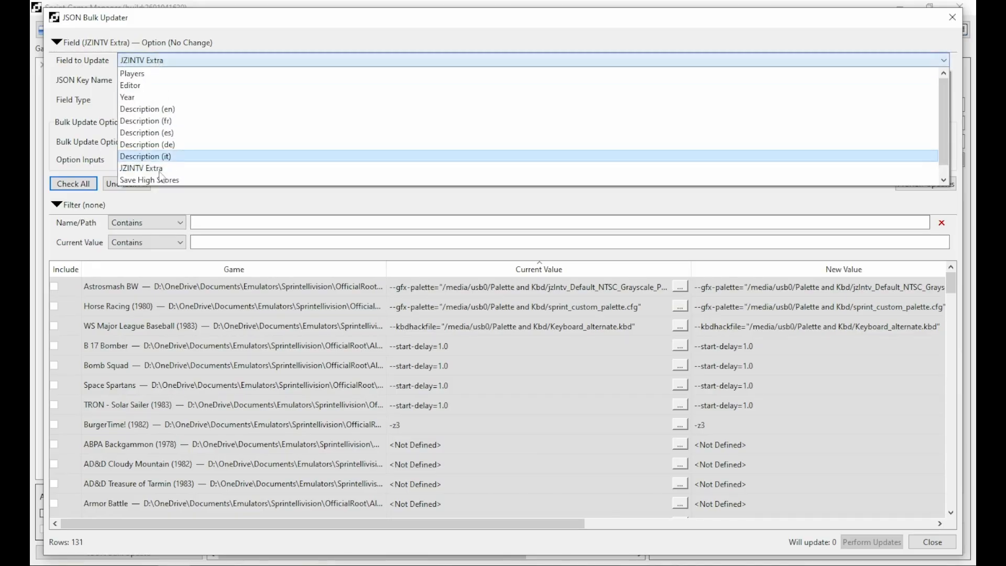
pyautogui.click(150, 61)
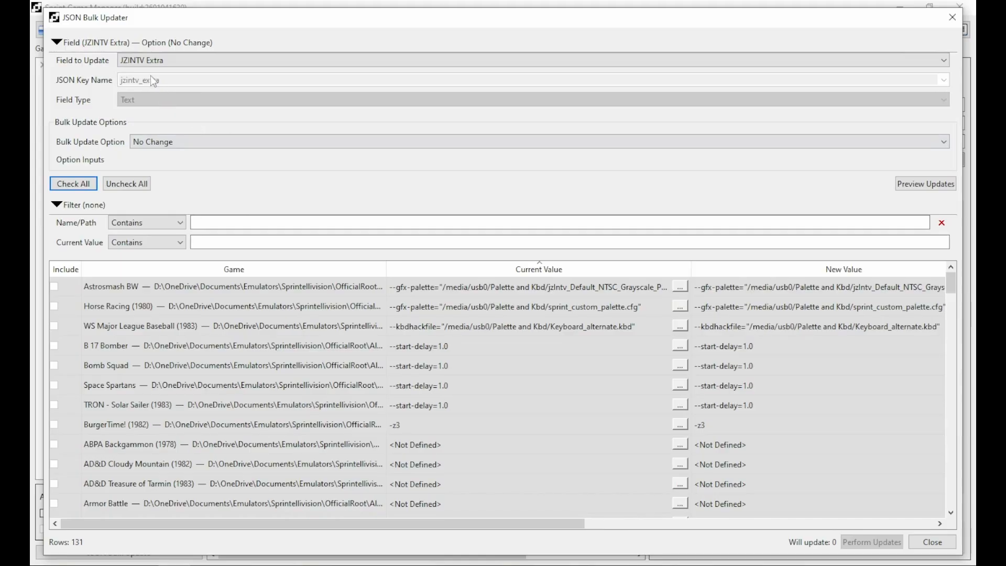
# Choose Regular Expression as the JZINTV Extra bulk update option.
pyautogui.click(149, 144)
pyautogui.click(138, 227)
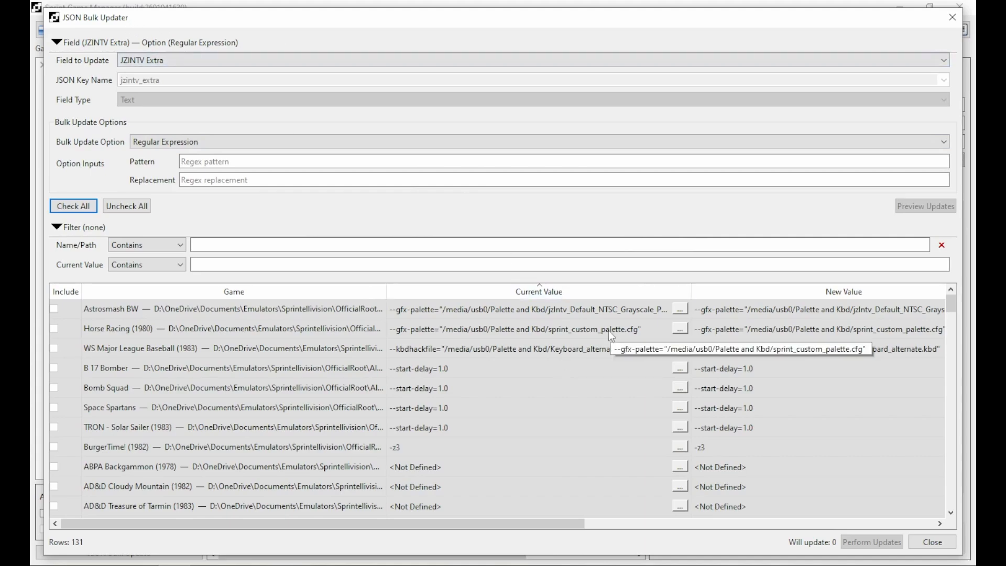
pyautogui.scroll(-2, 614, 328)
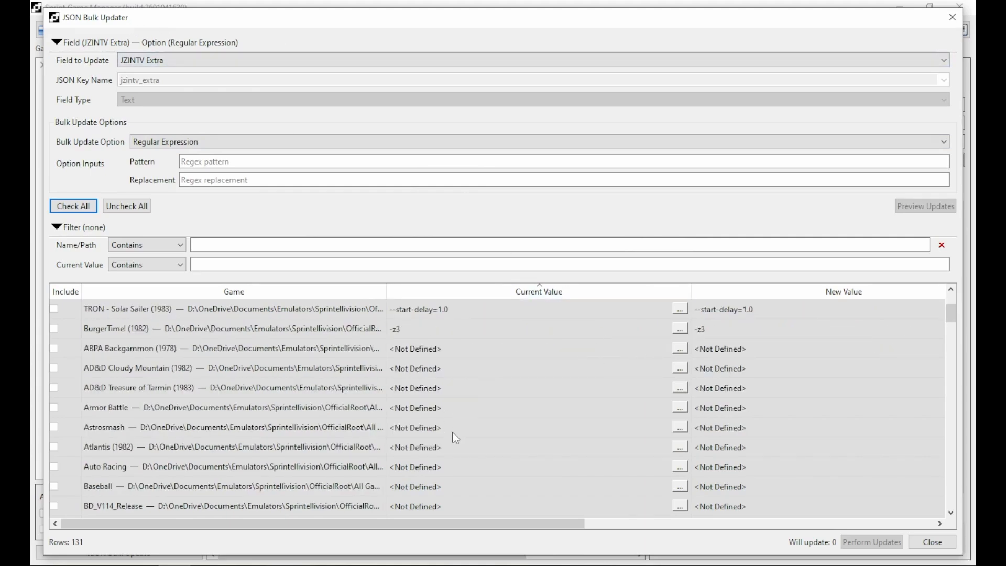